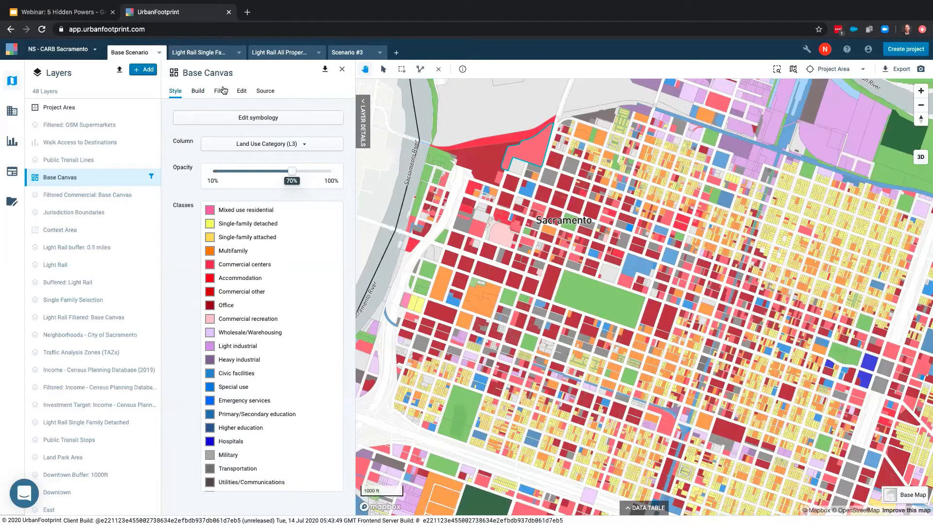
Clear the existing selection from Base Canvas and filter it by Land Use Summary (L1) to Commercial
left_click(222, 91)
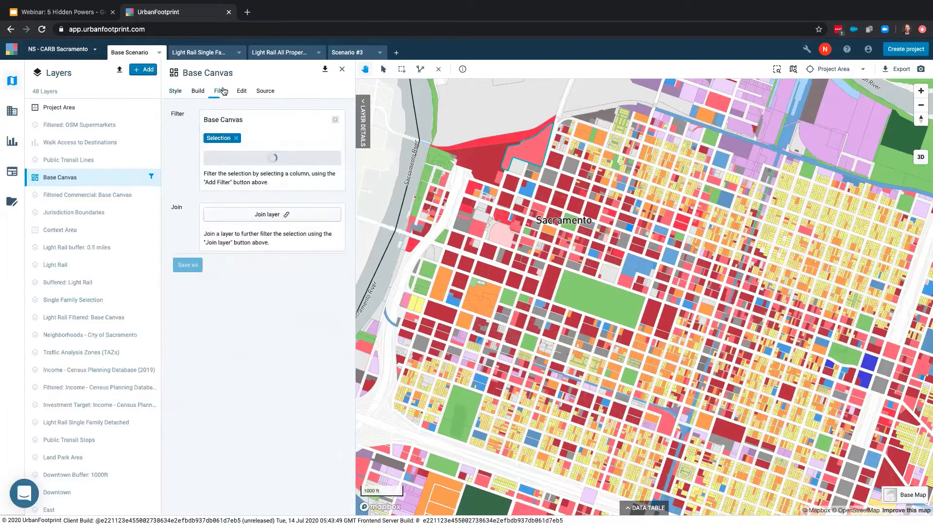
left_click(236, 138)
left_click(251, 146)
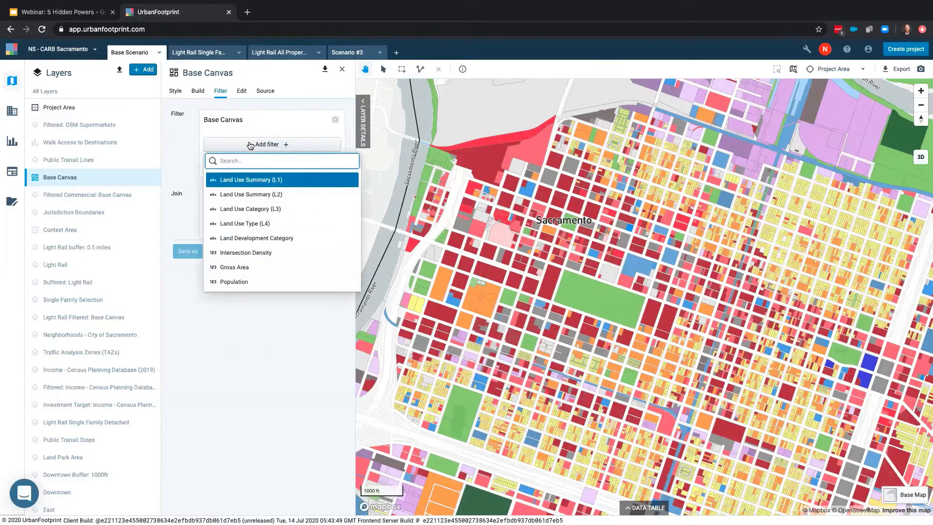
left_click(268, 180)
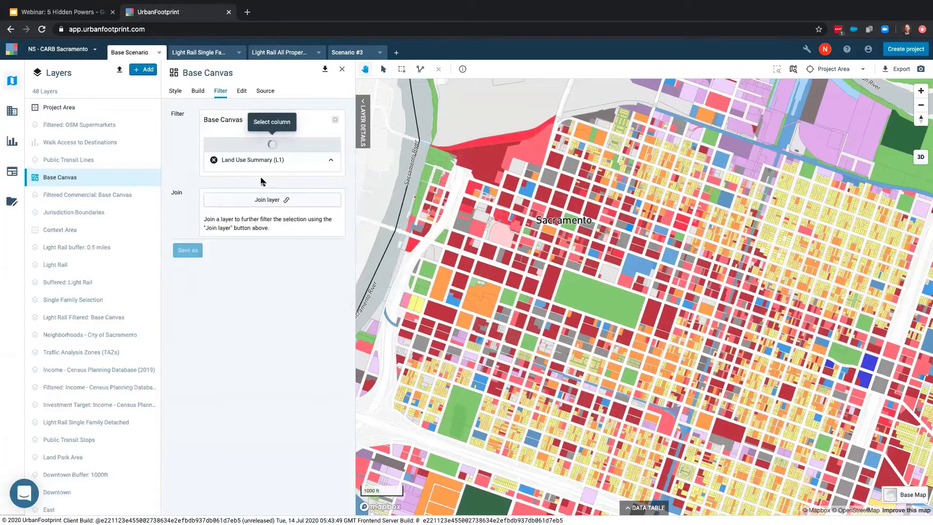
left_click(211, 201)
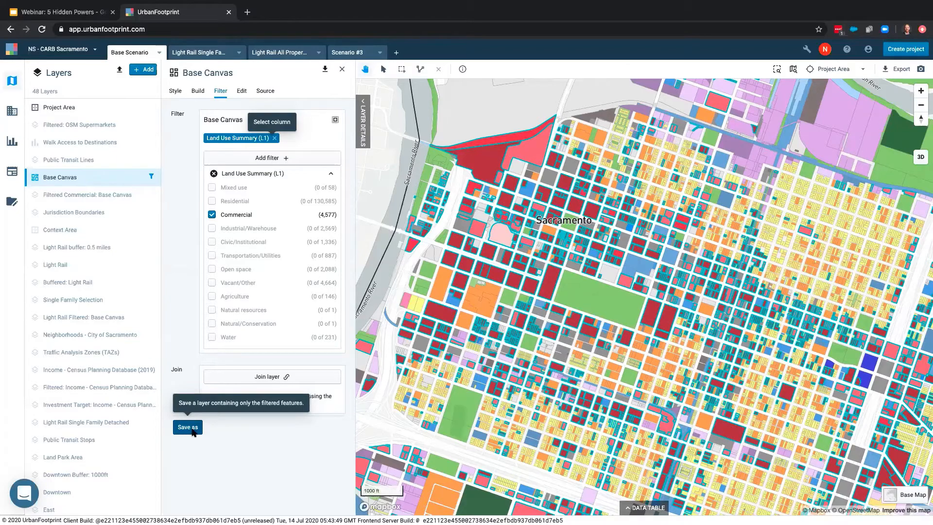
Save the filtered commercial features as a new layer named Commercial Parcels
left_click(188, 427)
left_click_drag(426, 264, 330, 261)
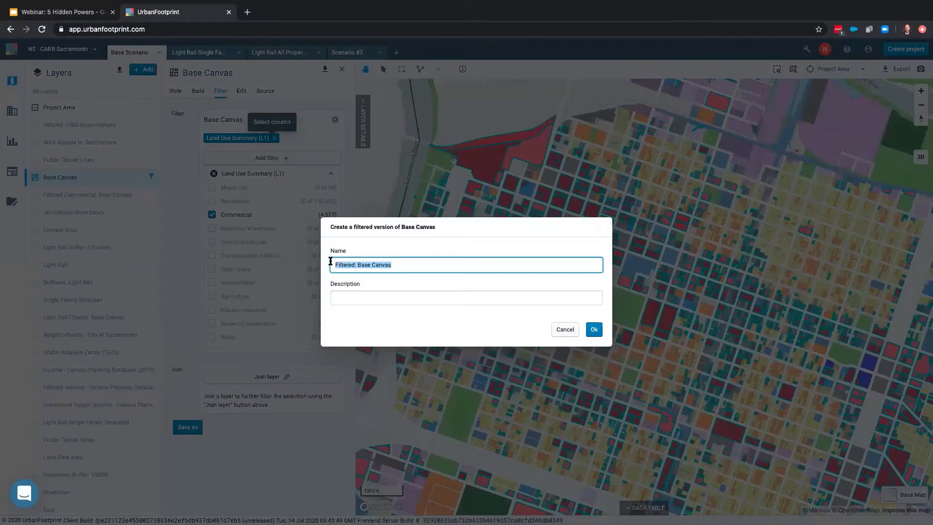
type("Commericcial Parcels")
left_click(593, 330)
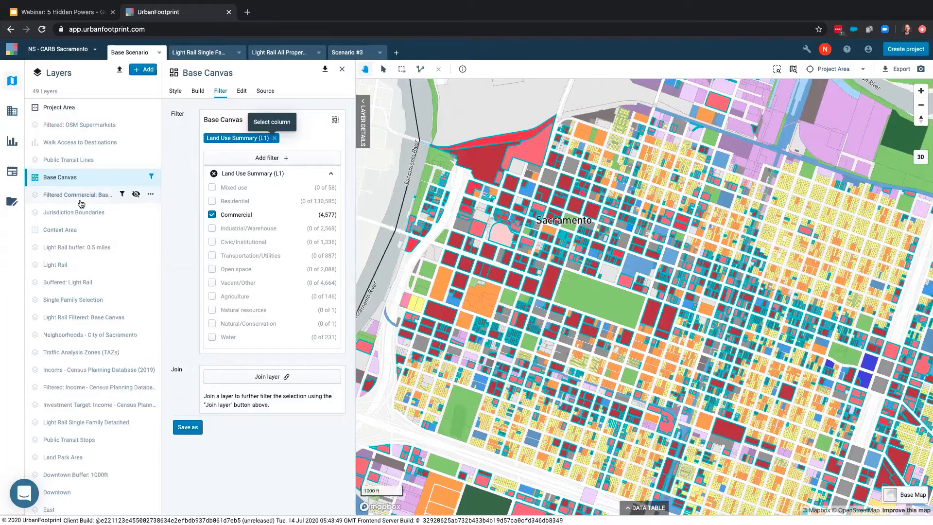
Move the Commercial Parcels layer up the layer list to directly above Base Canvas
scroll(81, 203, "down", 10)
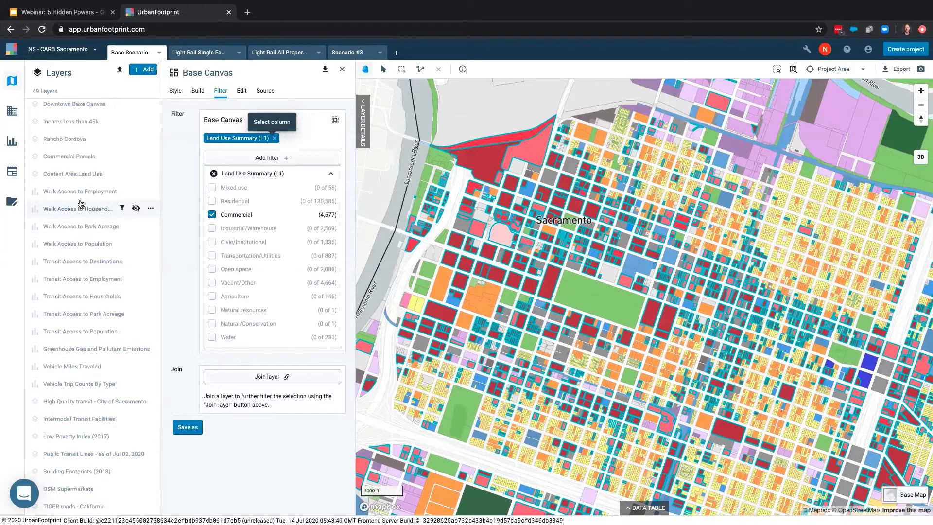
scroll(82, 204, "up", 4)
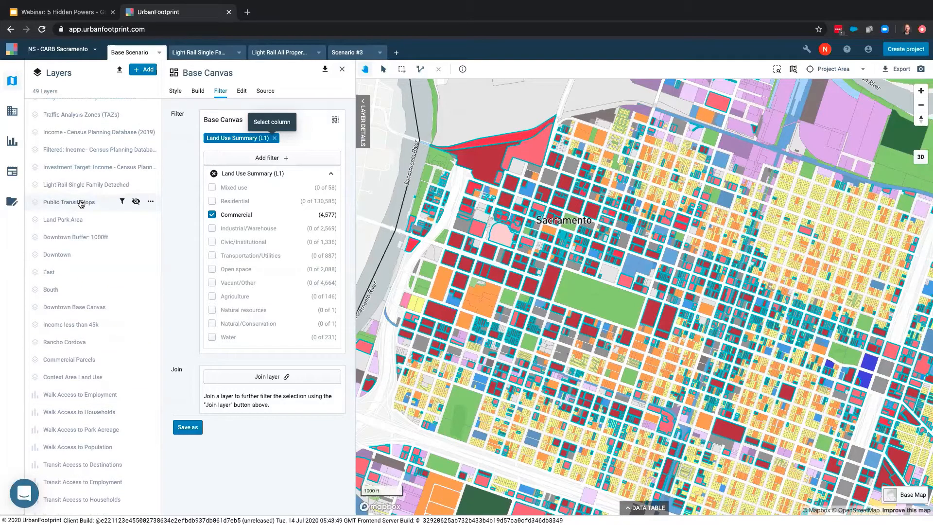
left_click_drag(77, 358, 85, 174)
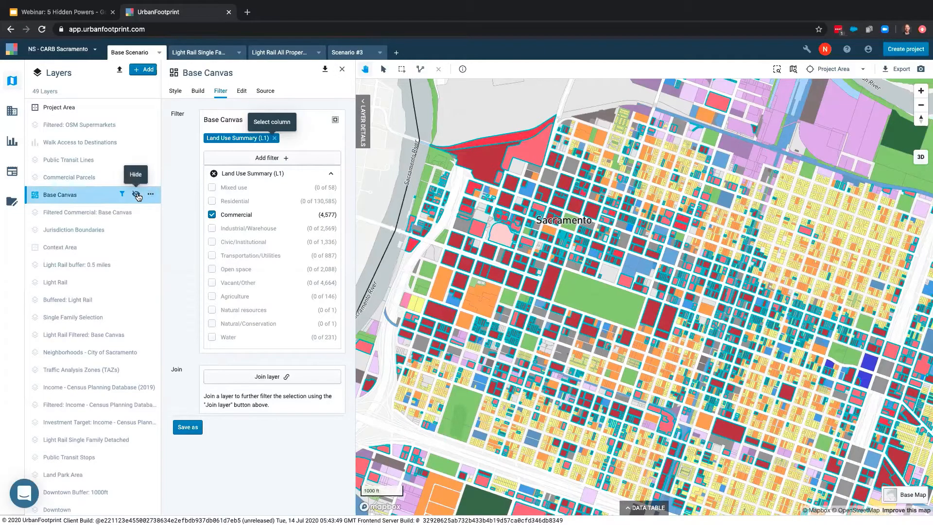
Hide the Base Canvas and Commercial Parcels layers and show the Public Transit Lines layer
left_click(137, 195)
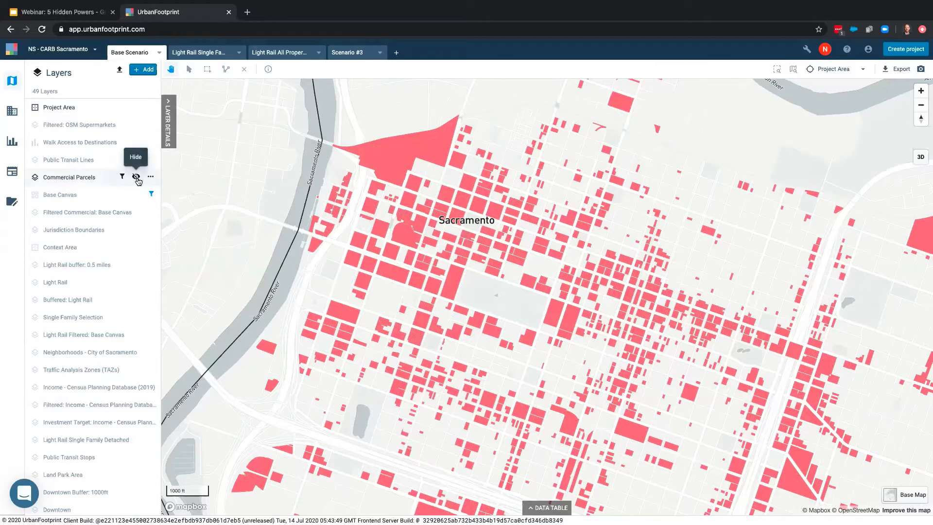
left_click(137, 178)
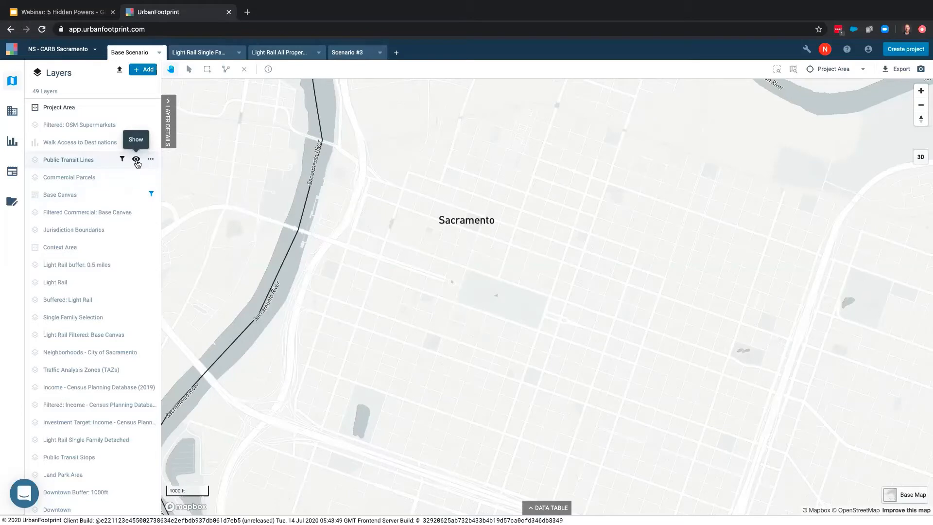
left_click(136, 160)
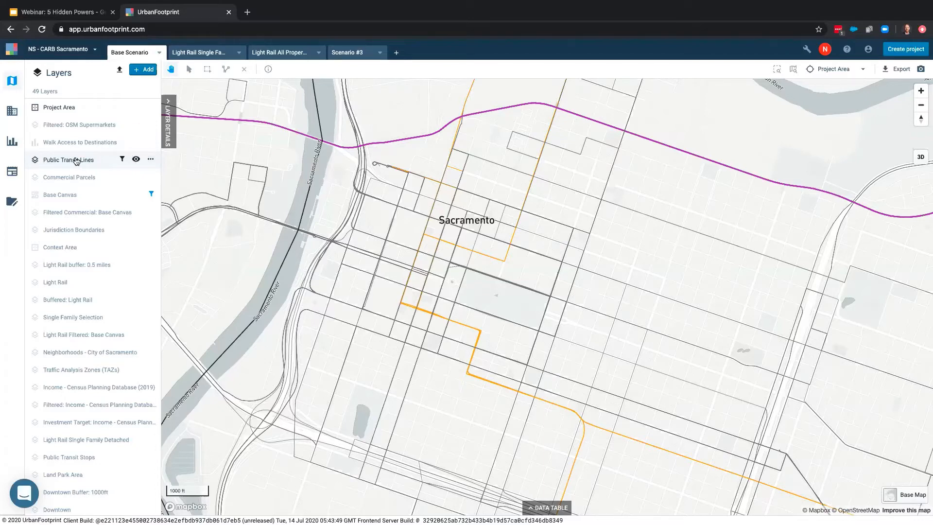
Display the Public Transit Lines style classes and box-select the light rail lines in downtown Sacramento
left_click(104, 161)
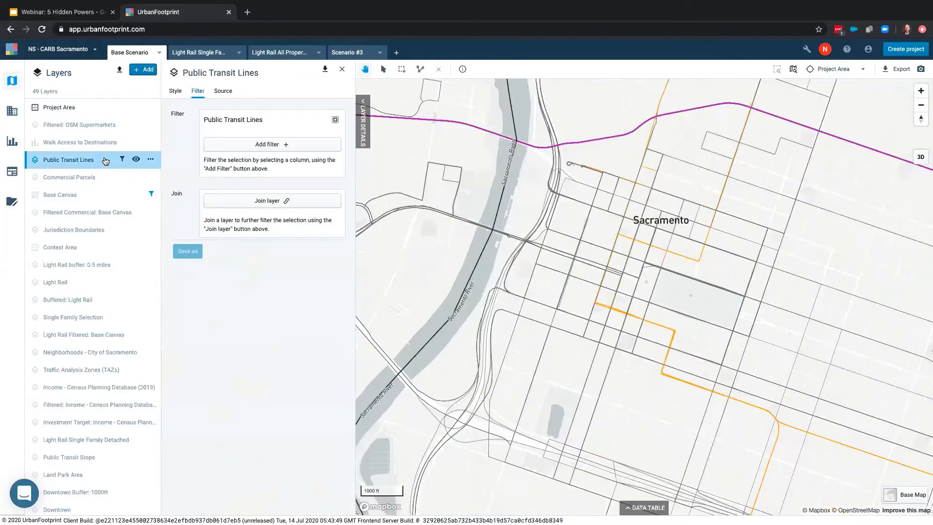
left_click(175, 92)
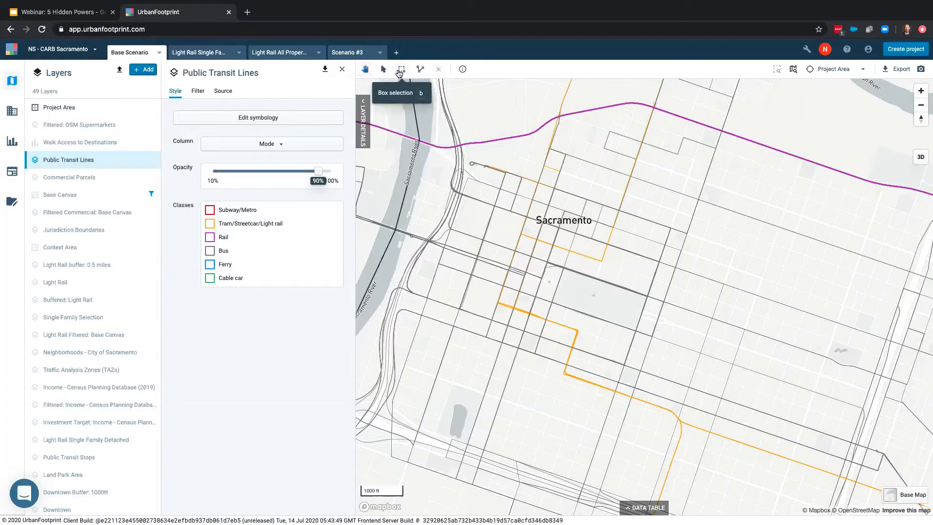
left_click(399, 72)
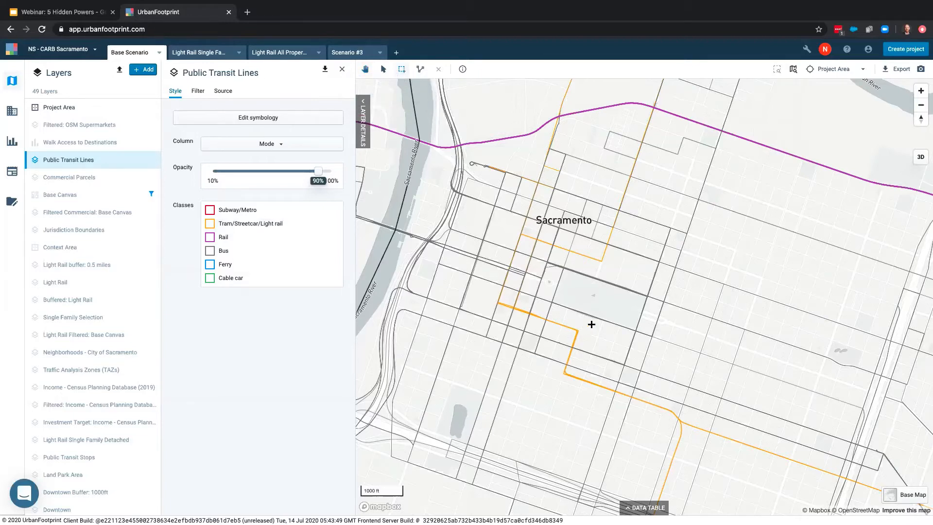
left_click_drag(585, 327, 565, 340)
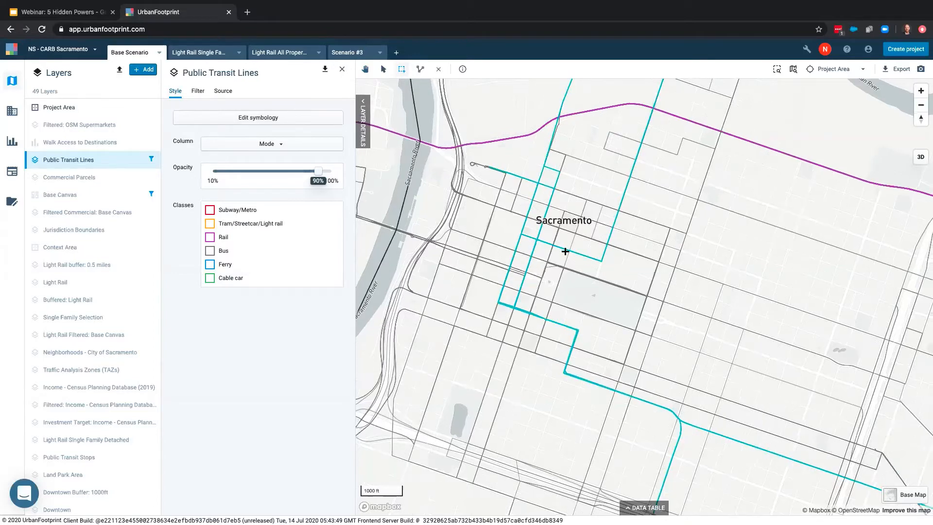
scroll(565, 251, "down", 5)
scroll(565, 251, "down", 5)
scroll(562, 252, "up", 5)
scroll(562, 253, "up", 4)
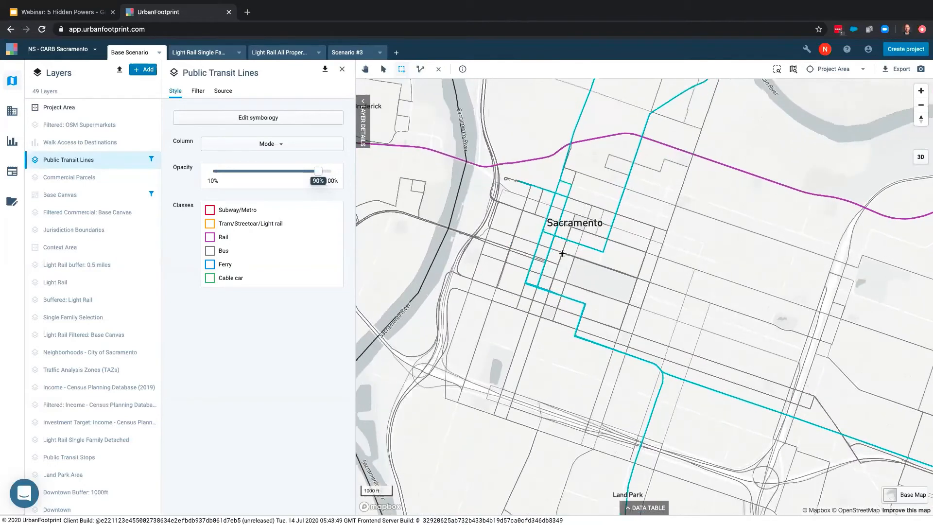
scroll(562, 253, "up", 2)
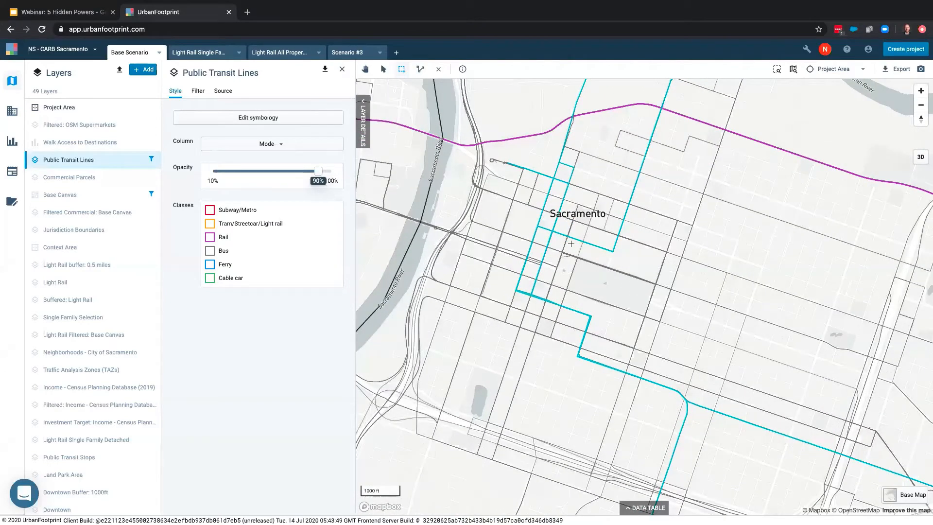
Add a 250-foot buffer to the selected light rail lines in the Public Transit Lines filter
left_click(199, 91)
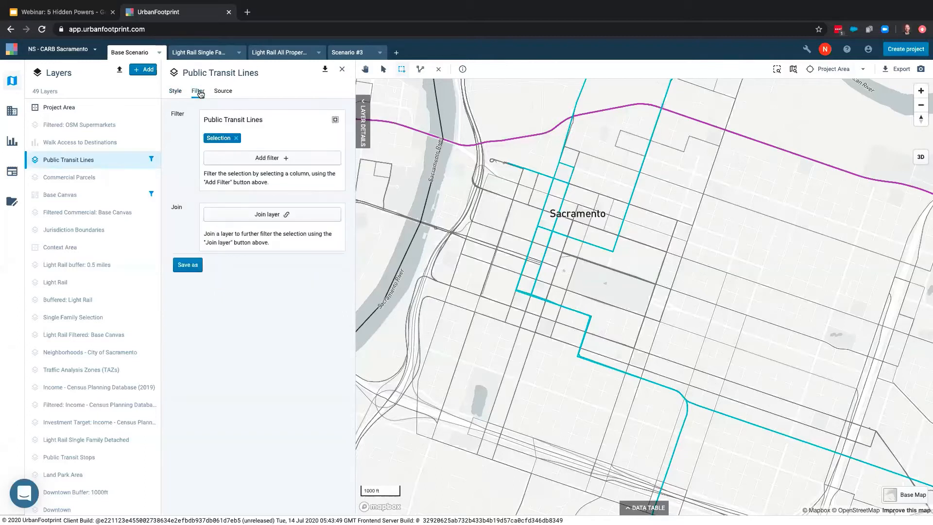
left_click(335, 122)
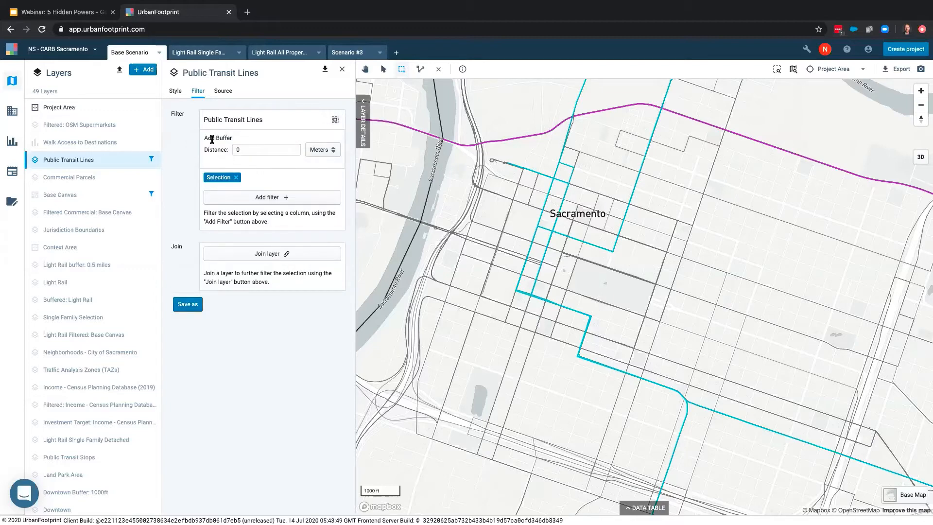
left_click(240, 150)
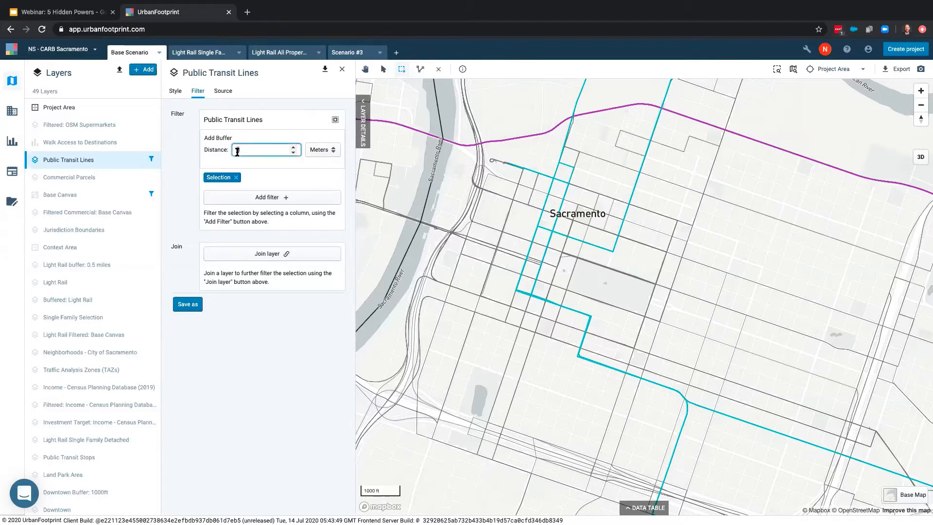
type("250")
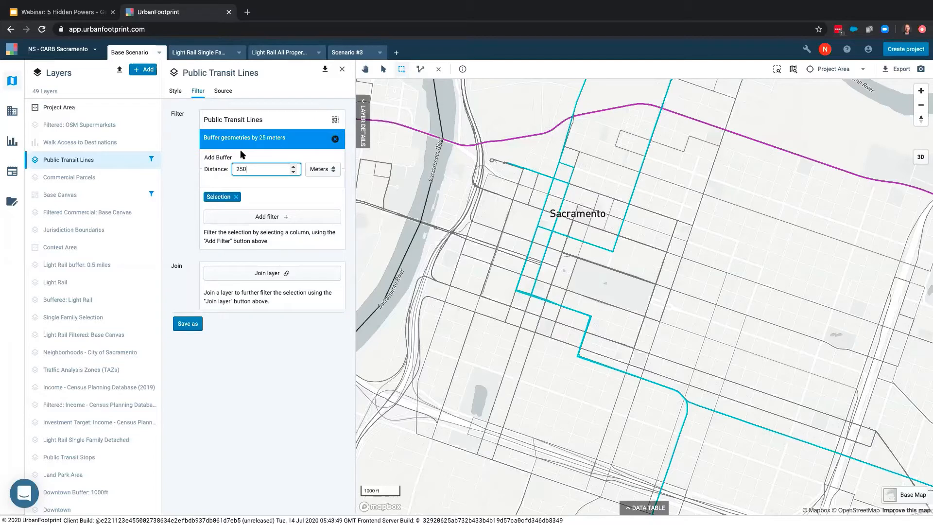
left_click(324, 175)
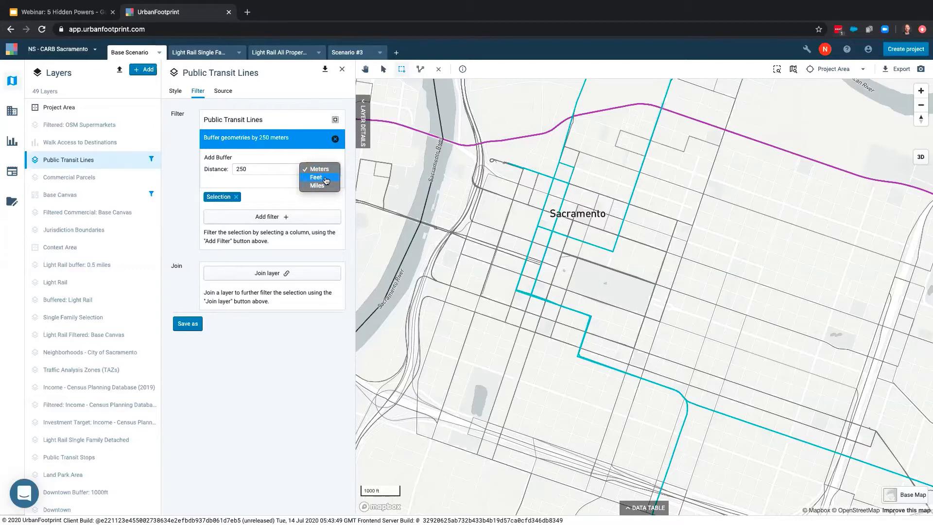
left_click(326, 178)
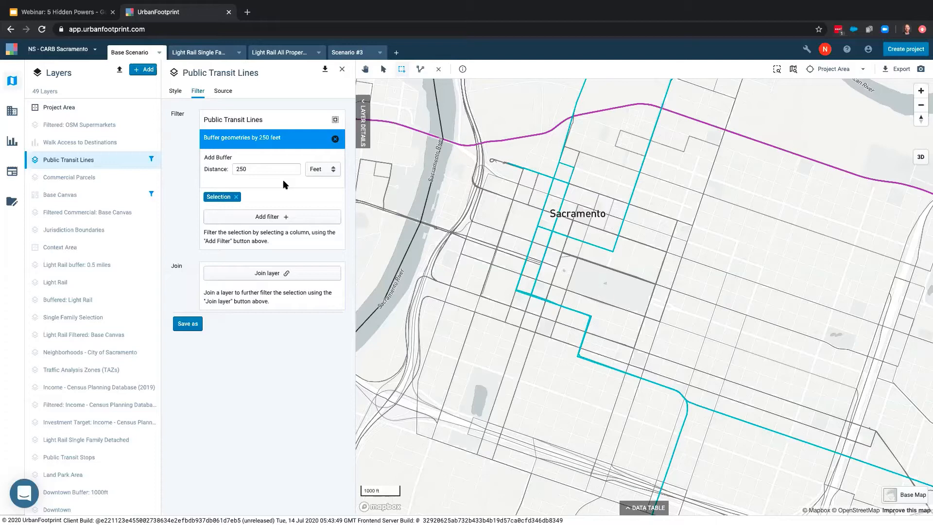
Save the buffered selection as a new layer named Buffered: Light Rail
left_click(193, 329)
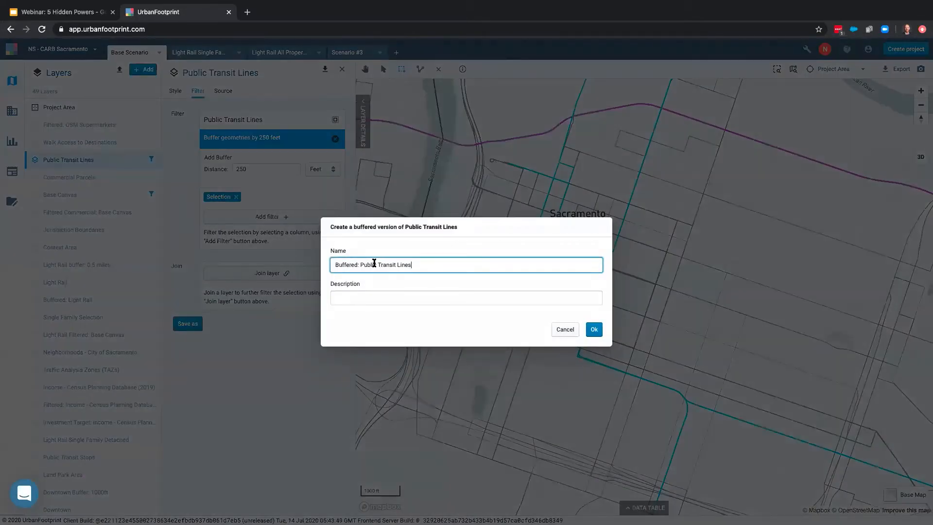
left_click_drag(359, 265, 410, 263)
type("Light Rail")
left_click(594, 329)
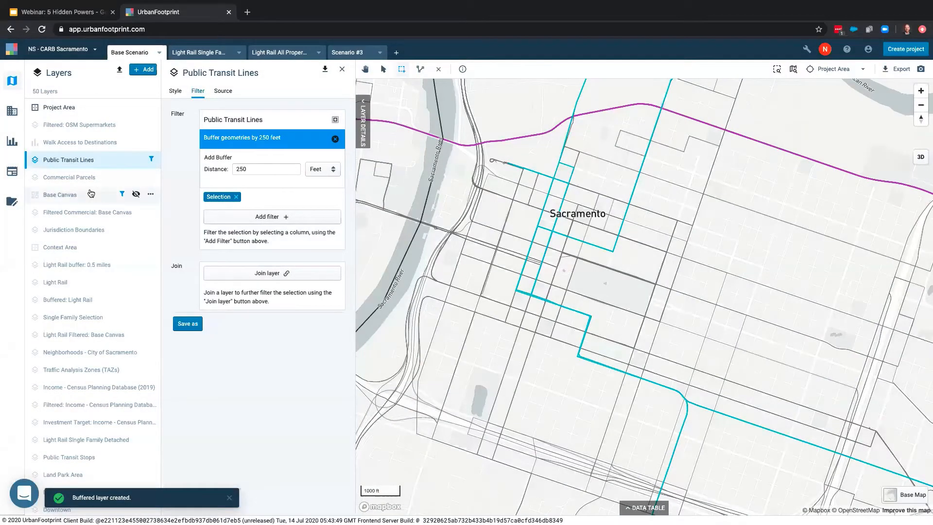
Move the new Buffered: Light Rail layer up the layer list to directly above Public Transit Lines
scroll(94, 262, "down", 5)
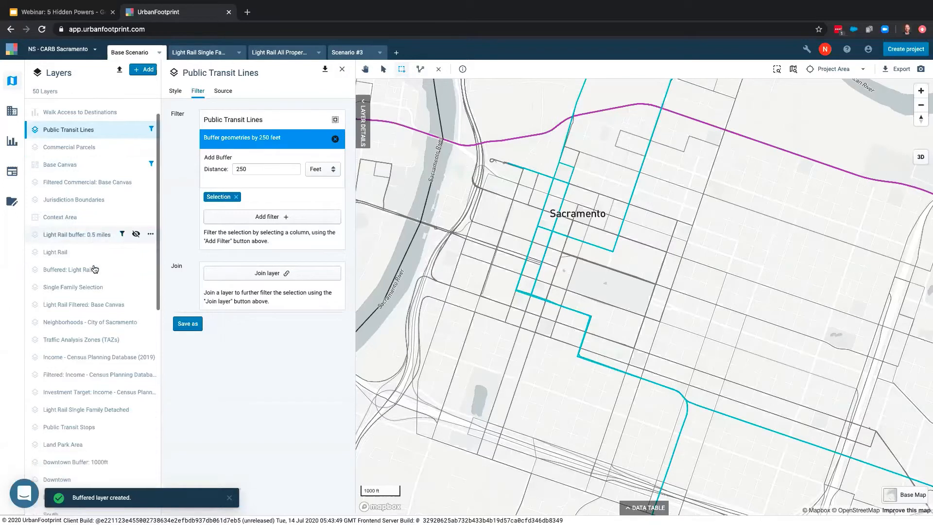
scroll(95, 269, "down", 4)
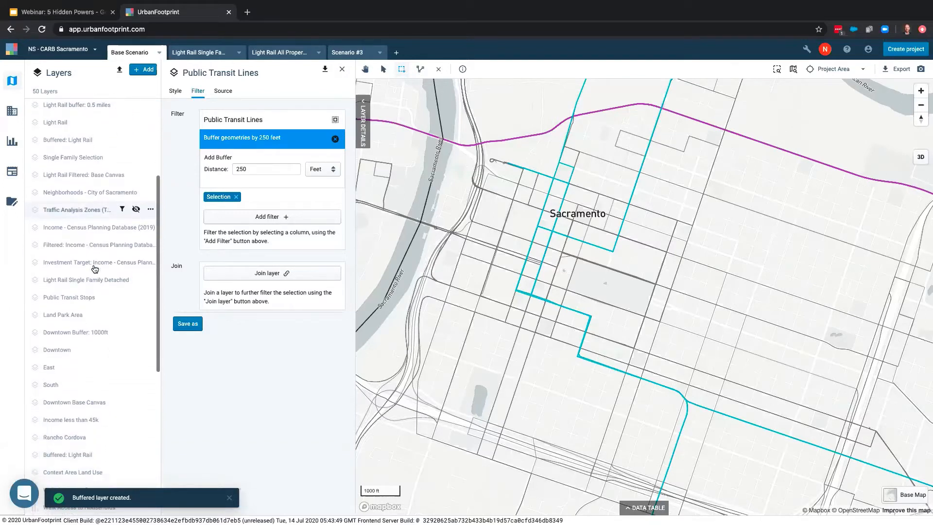
scroll(95, 269, "down", 4)
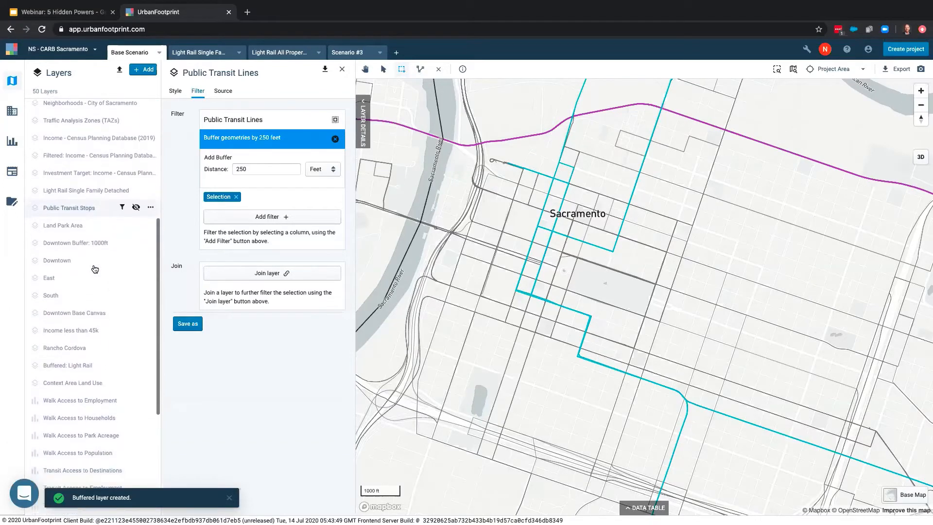
left_click_drag(84, 315, 96, 162)
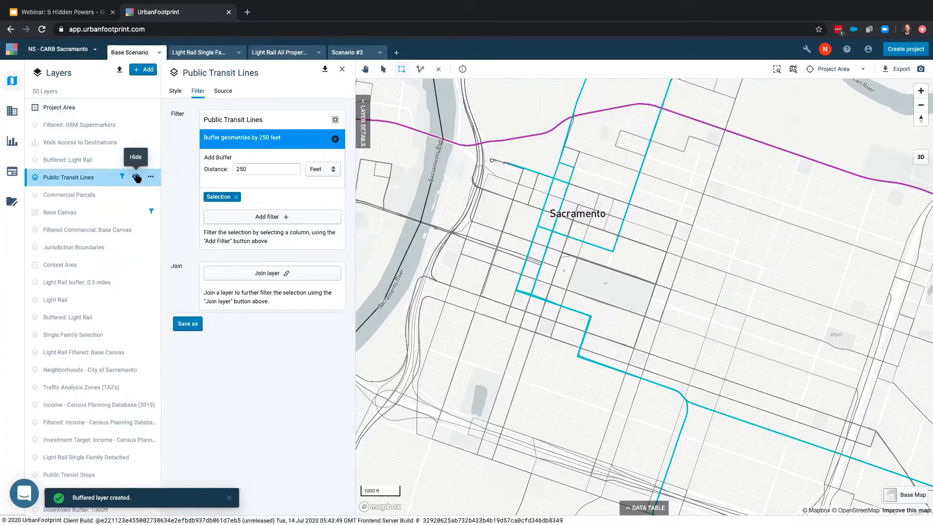
Remove the buffer and the feature selection from the Public Transit Lines filter
left_click(335, 140)
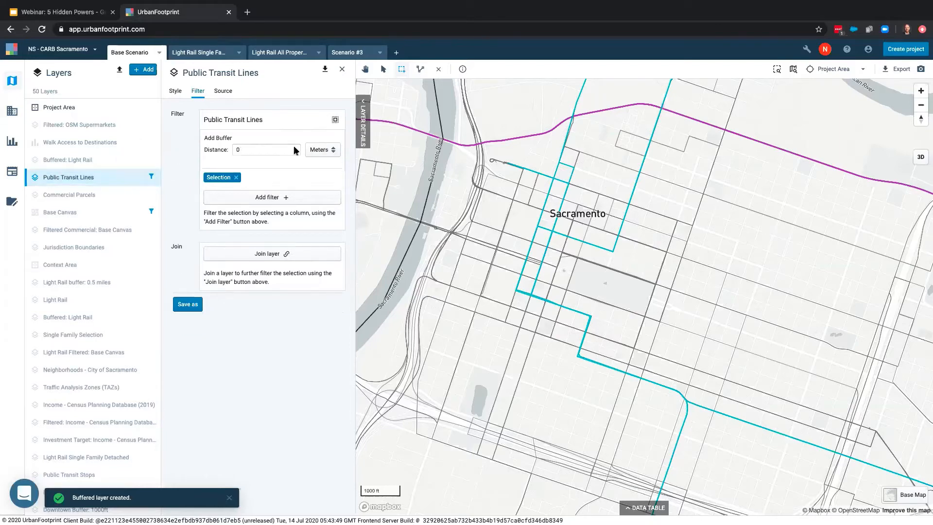
left_click(236, 177)
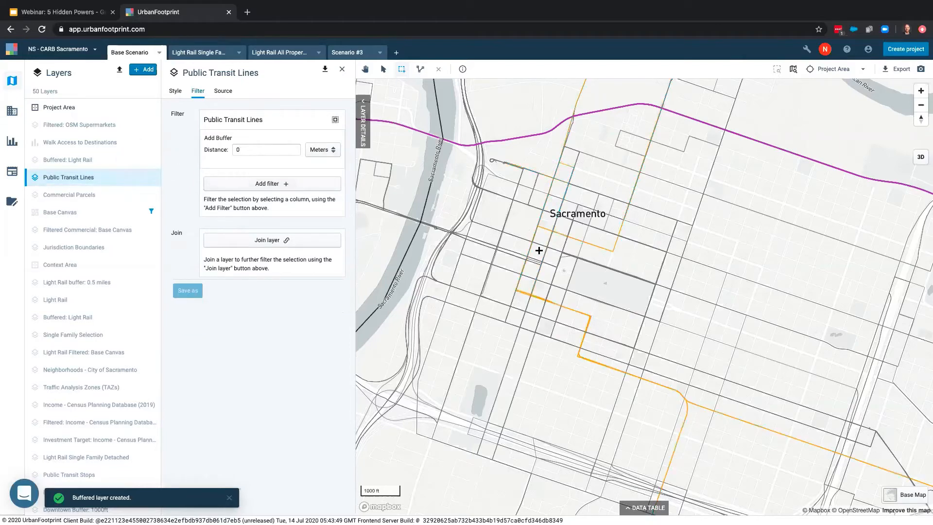
Show the new Buffered: Light Rail layer on the map and open the style settings of Public Transit Lines
left_click(135, 161)
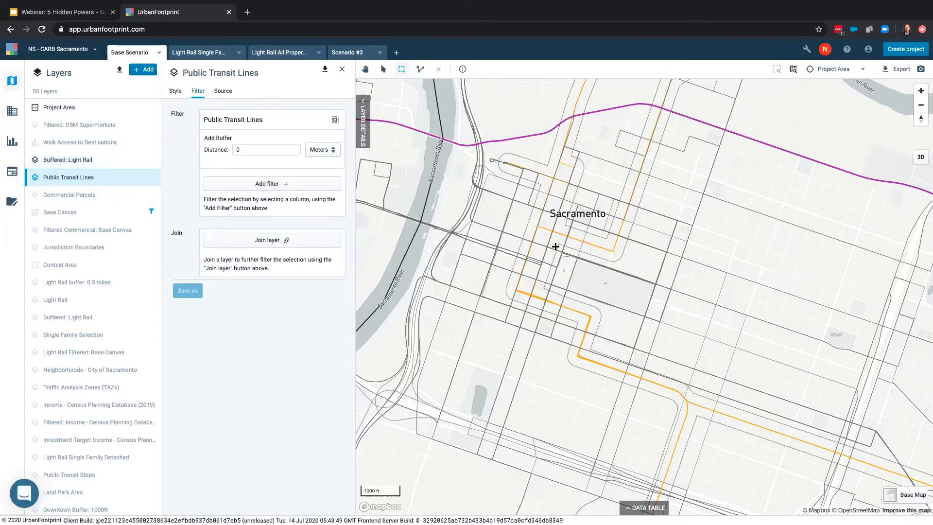
scroll(614, 245, "up", 3)
scroll(612, 245, "up", 3)
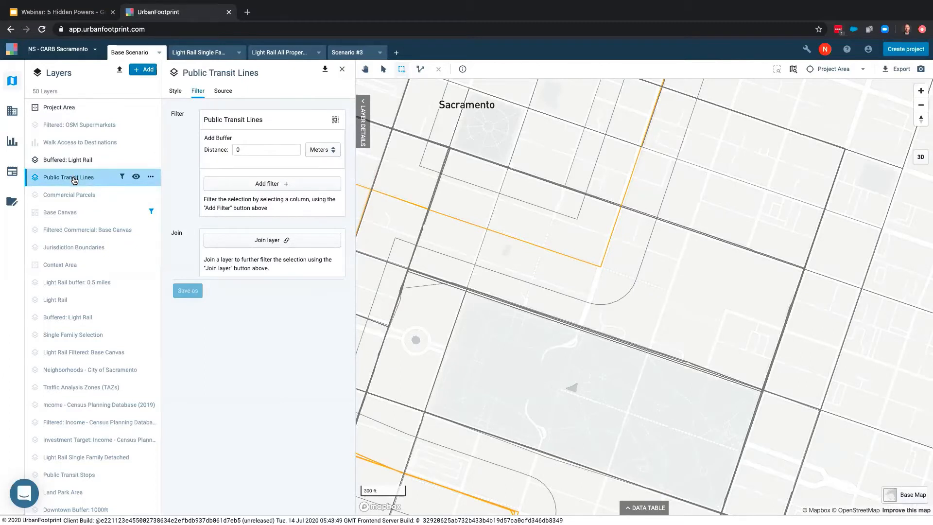
left_click(176, 92)
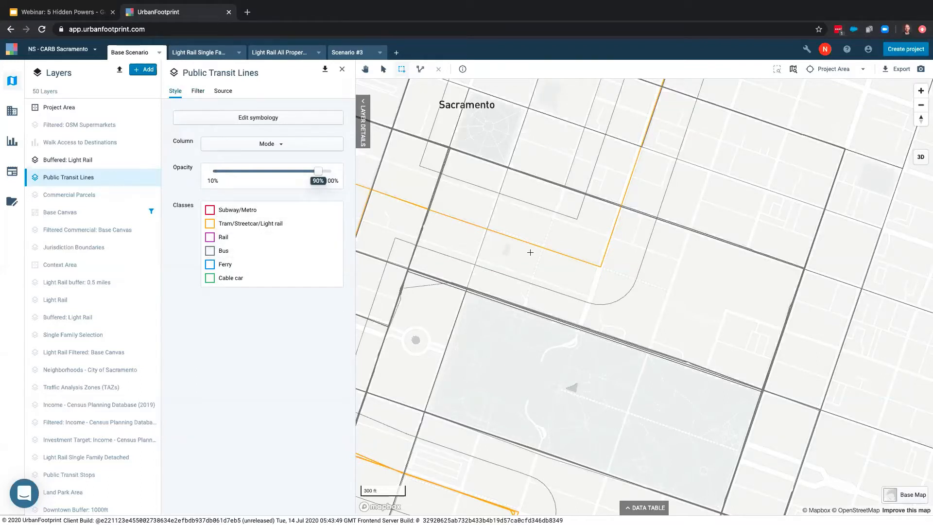
Give the Buffered: Light Rail layer a red #F44E3B outline with a 4px stroke width and save the symbology
left_click(82, 162)
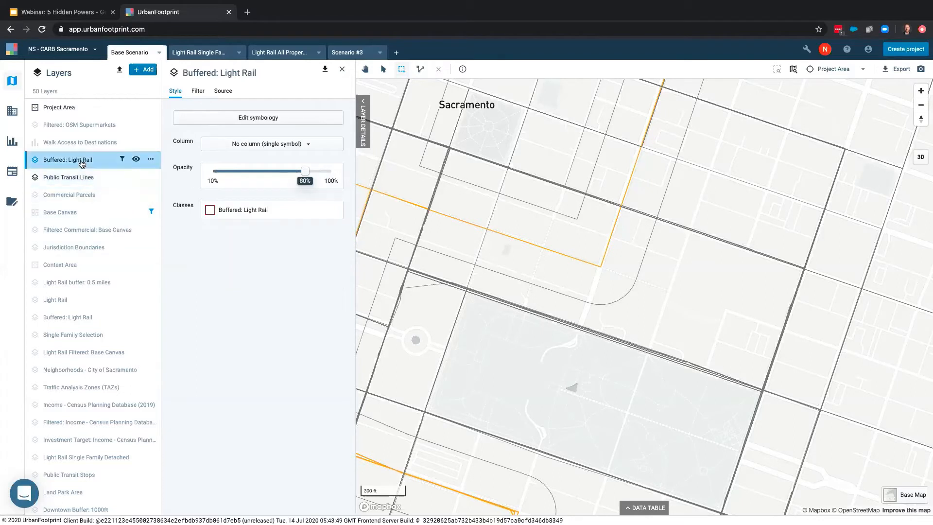
left_click(257, 120)
left_click(216, 155)
left_click(212, 152)
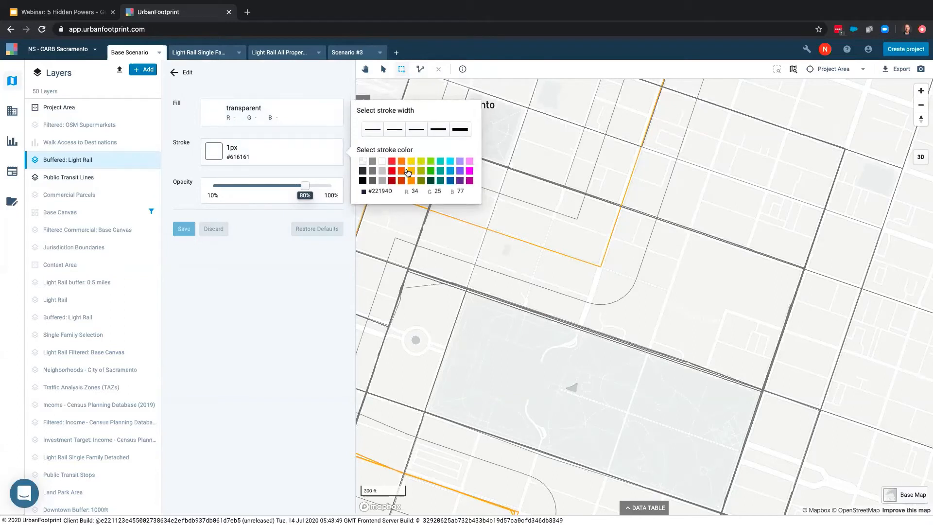
left_click(392, 161)
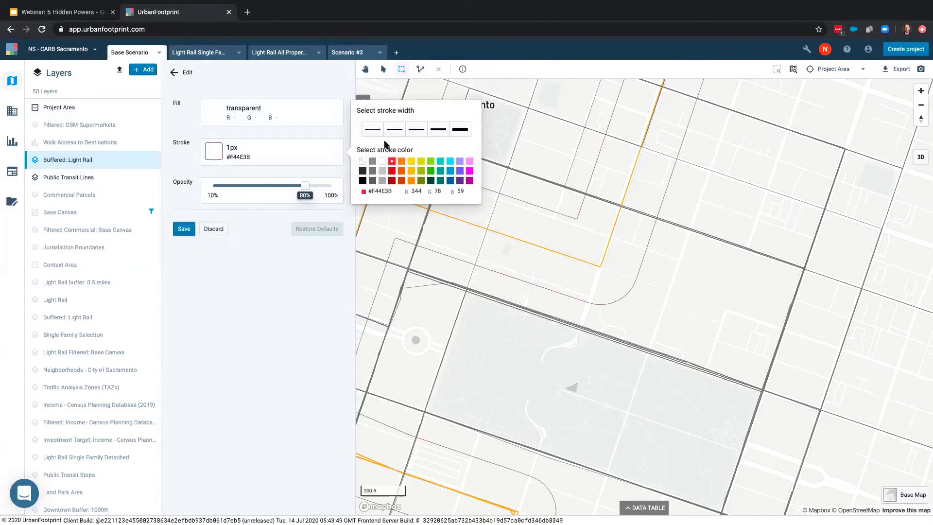
left_click(442, 130)
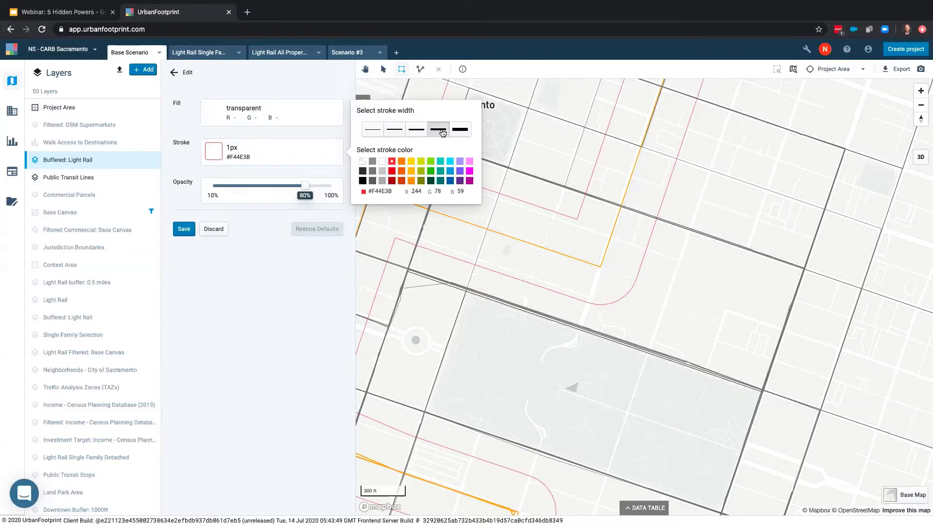
left_click(189, 229)
scroll(522, 189, "down", 5)
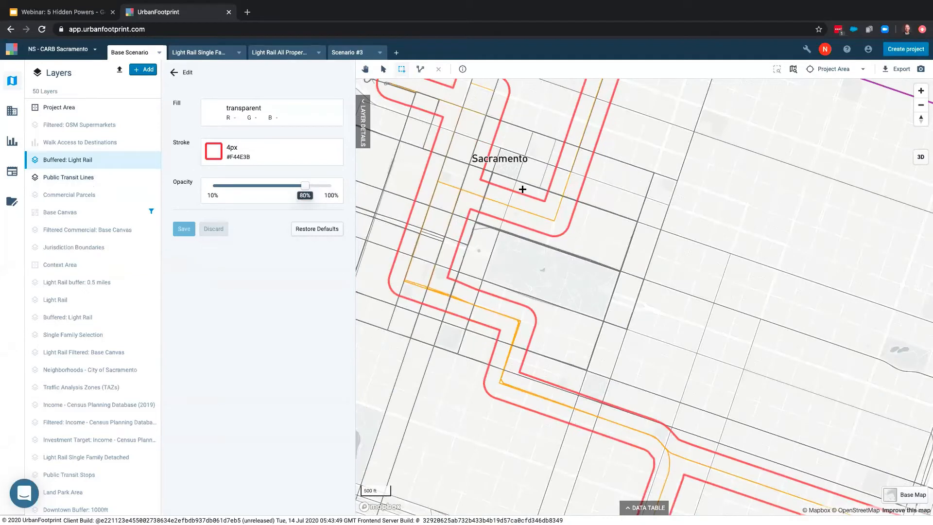
Hide the Buffered: Light Rail and Public Transit Lines layers and show Walk Access to Destinations on the map
mouse_move(136, 159)
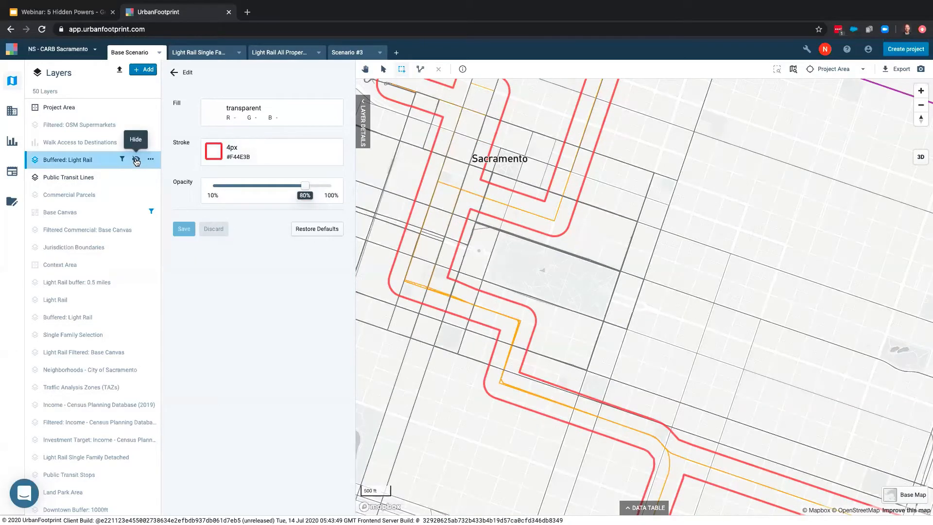
left_click(137, 160)
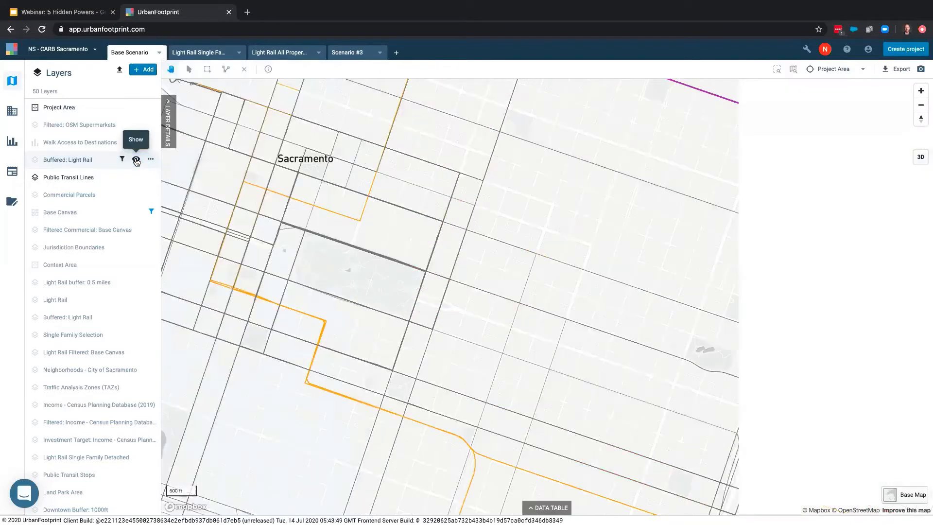
mouse_move(137, 179)
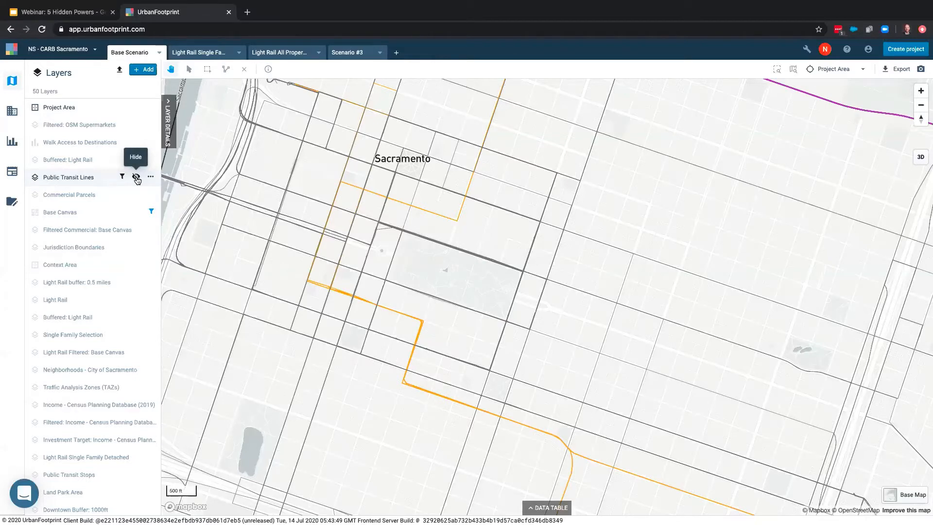
left_click(136, 179)
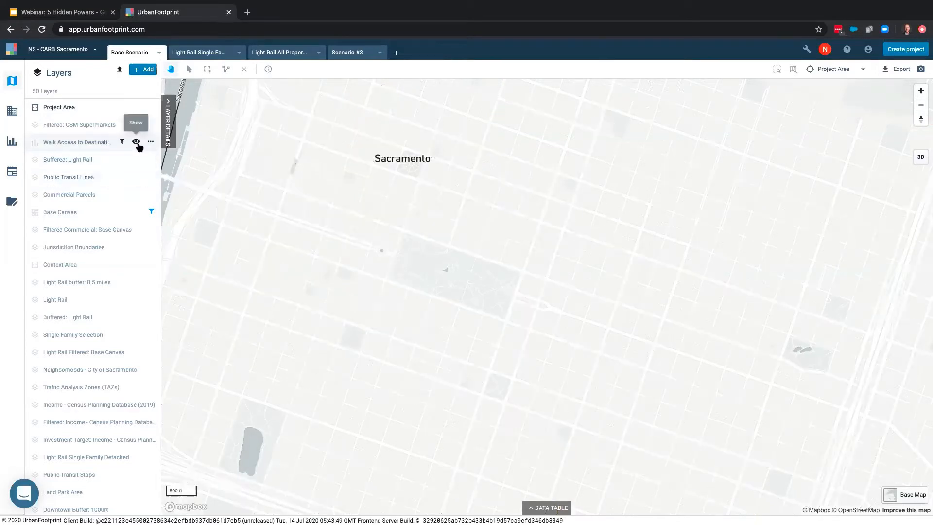
left_click(137, 144)
scroll(444, 185, "down", 5)
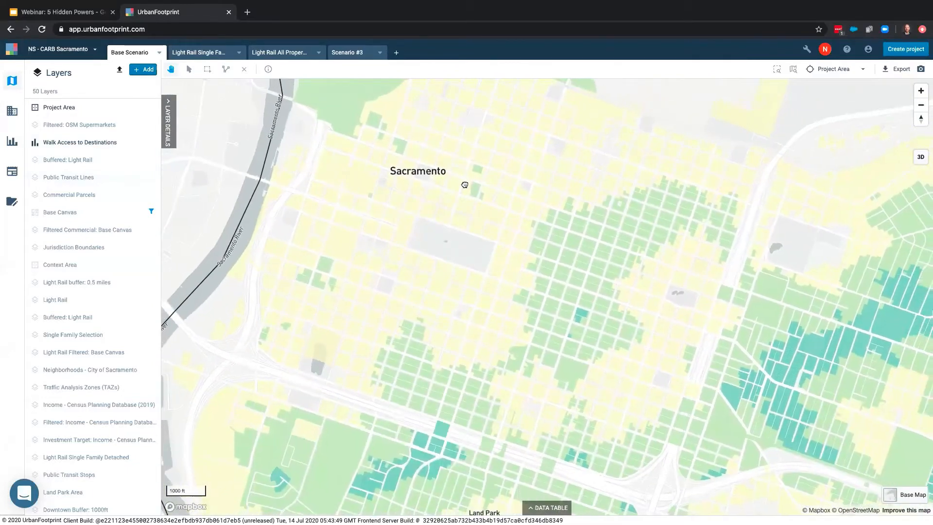
left_click_drag(464, 167, 469, 191)
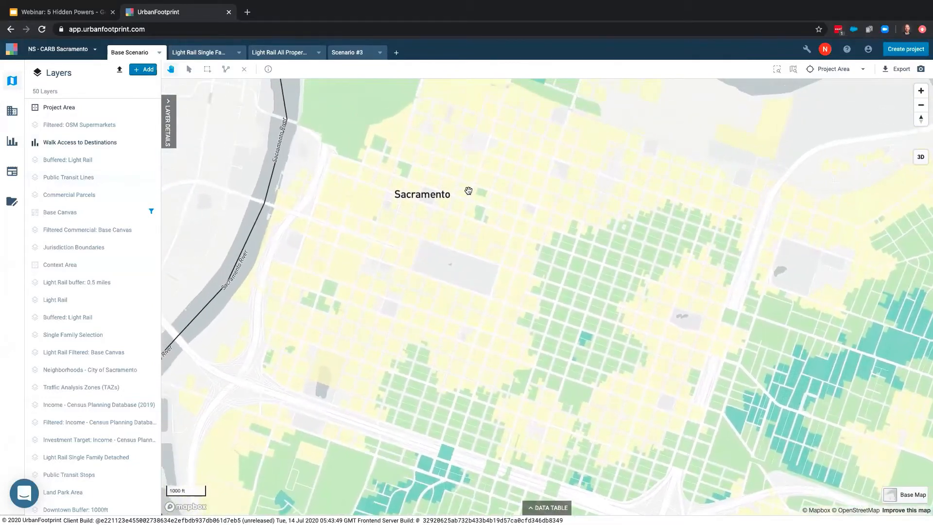
Extrude the Park - Time to Nearest values of Walk Access to Destinations at scale factor 48.2 and view the map in 3D
left_click(77, 145)
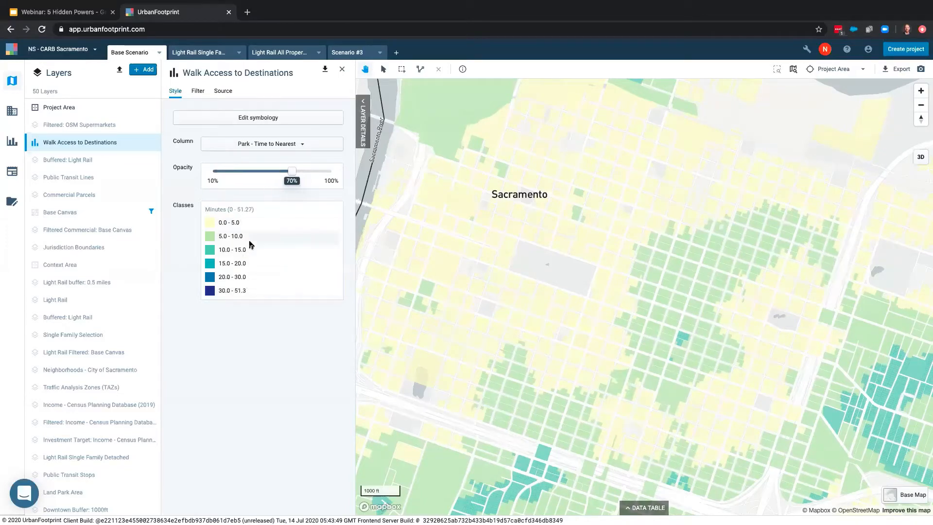
left_click(243, 118)
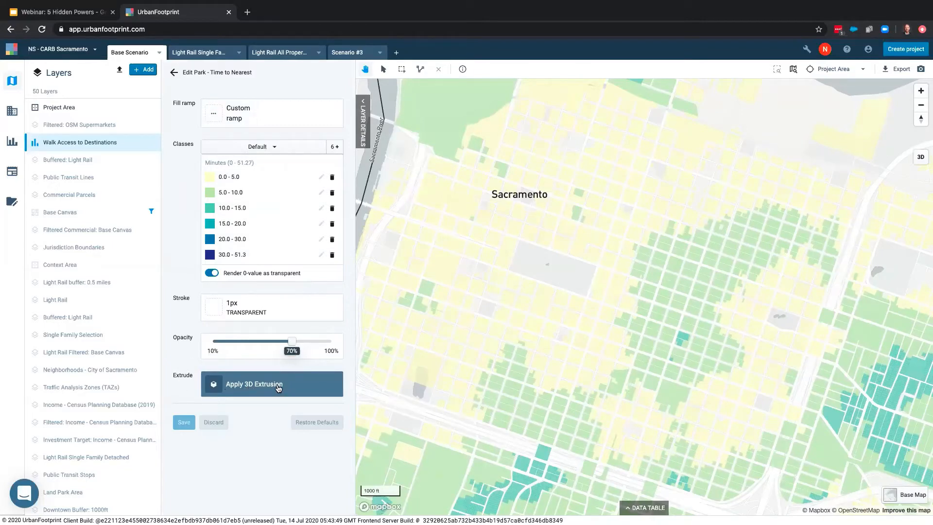
left_click(260, 385)
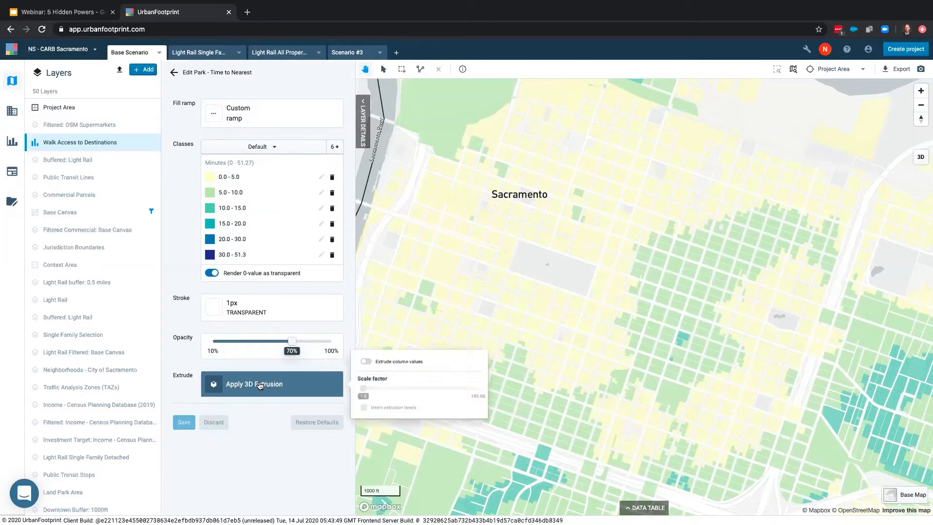
left_click(371, 357)
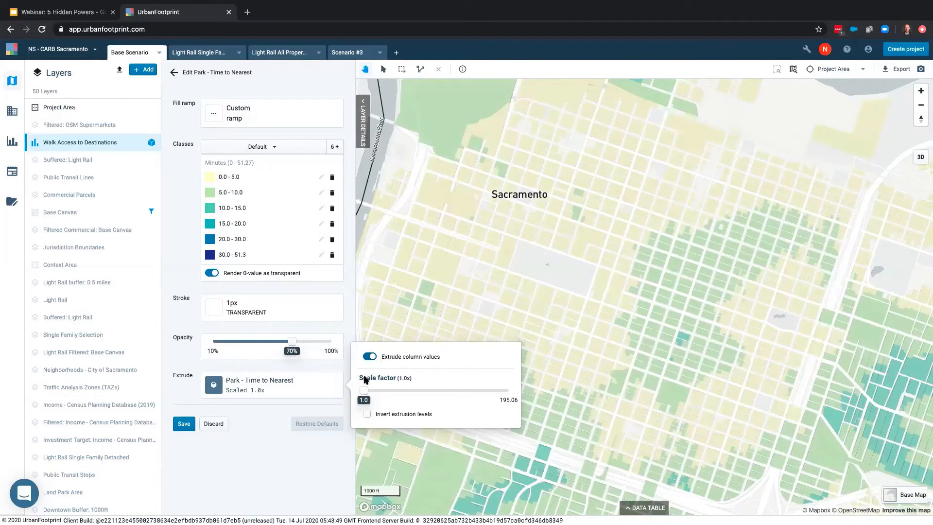
left_click_drag(363, 389, 399, 390)
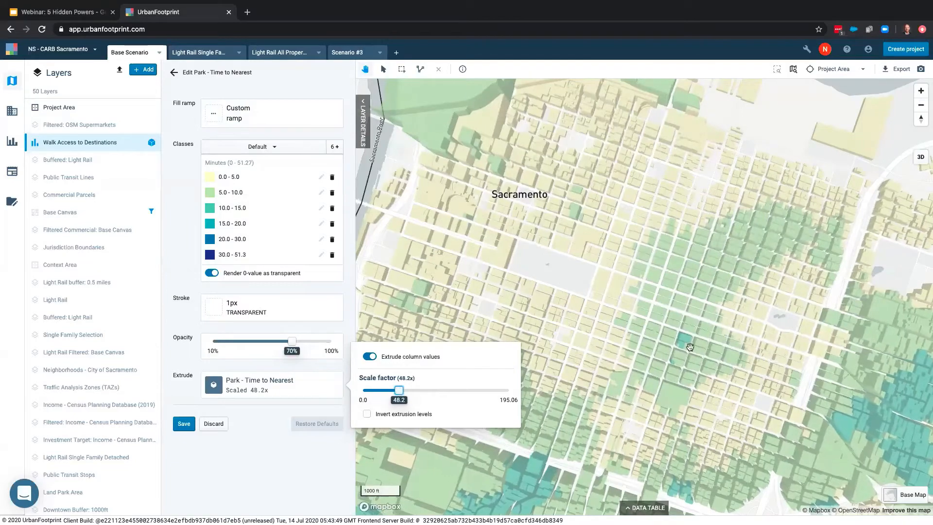
left_click(921, 160)
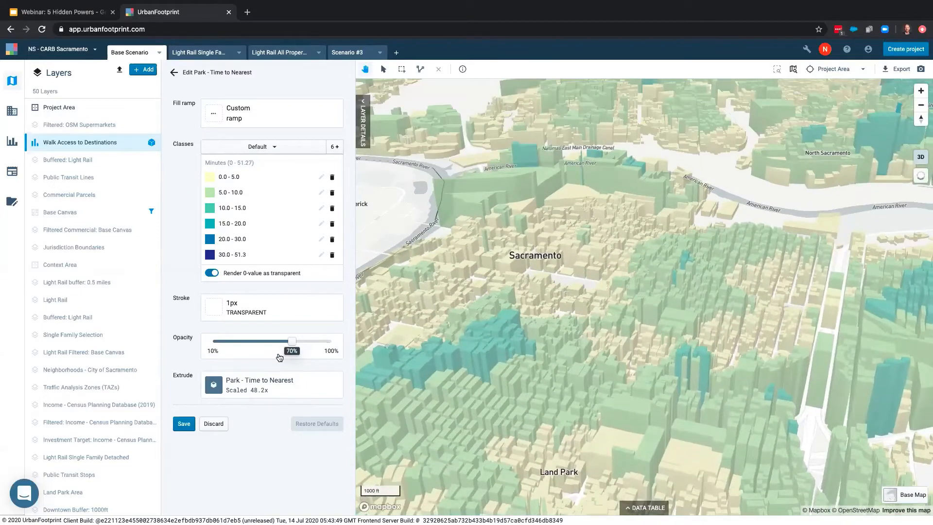
Try an extrusion scale factor of 124.86 for Park - Time to Nearest and reduce it to 46.84
left_click(286, 386)
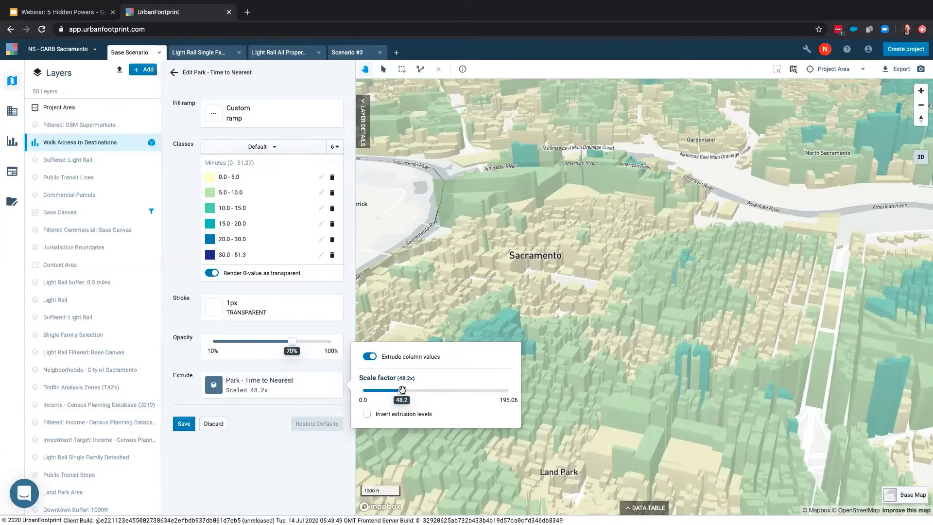
left_click_drag(402, 389, 456, 389)
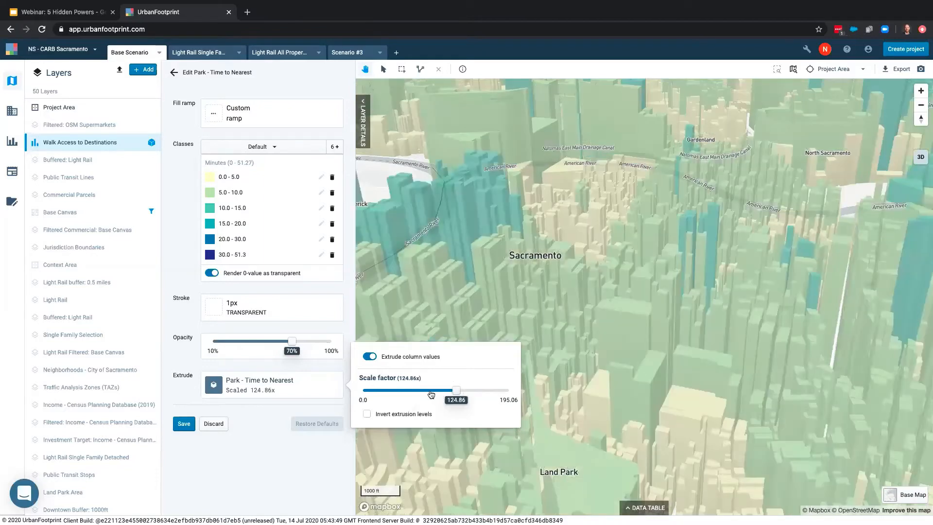
left_click(397, 390)
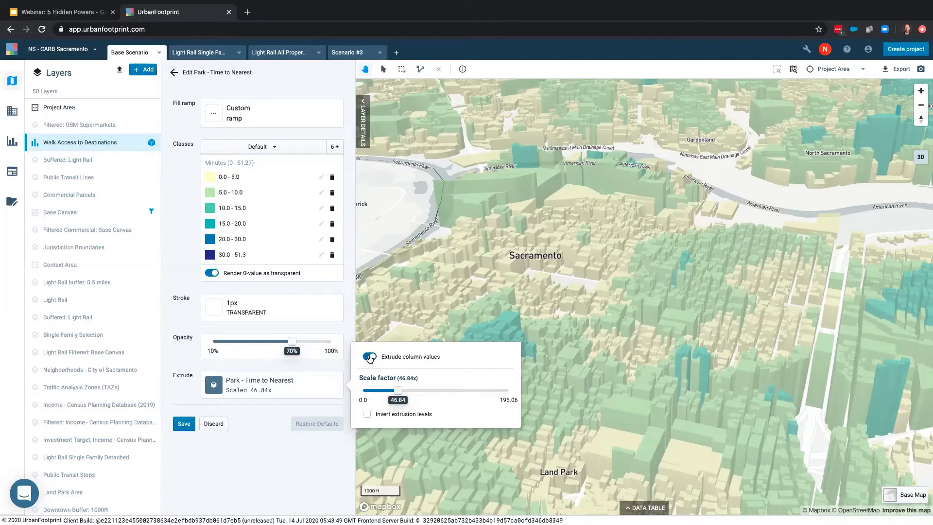
Turn off the extrusion of the Park - Time to Nearest values and return the map to the flat view
left_click(370, 357)
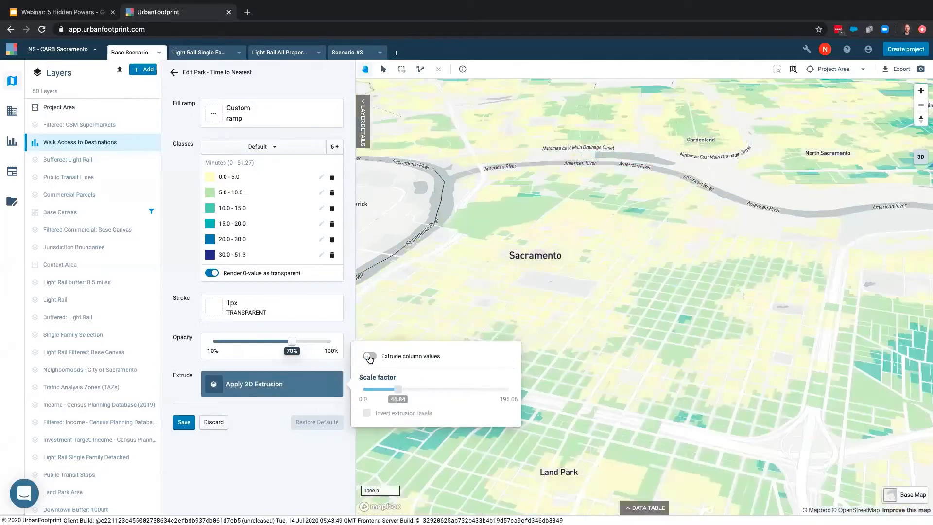
left_click(921, 159)
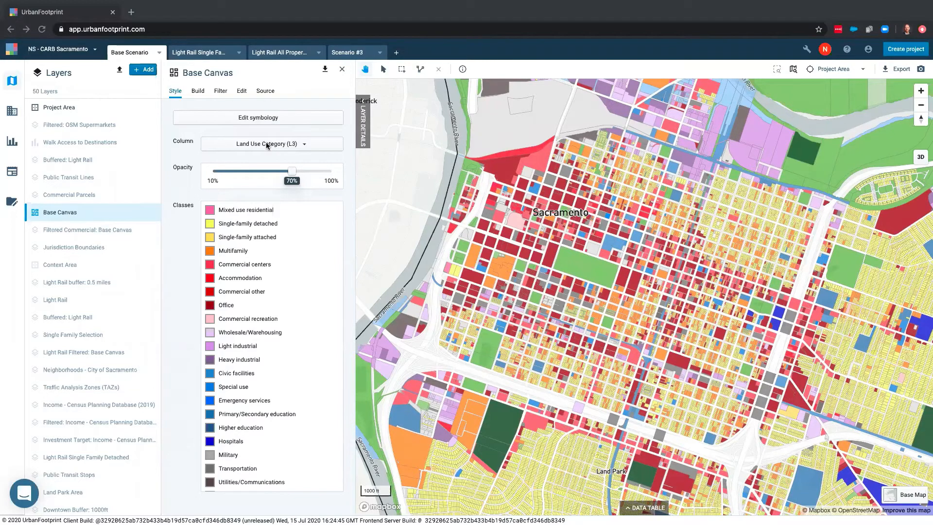
Style the Base Canvas by the Employment column and switch its per-acre normalization on and back off
left_click(283, 144)
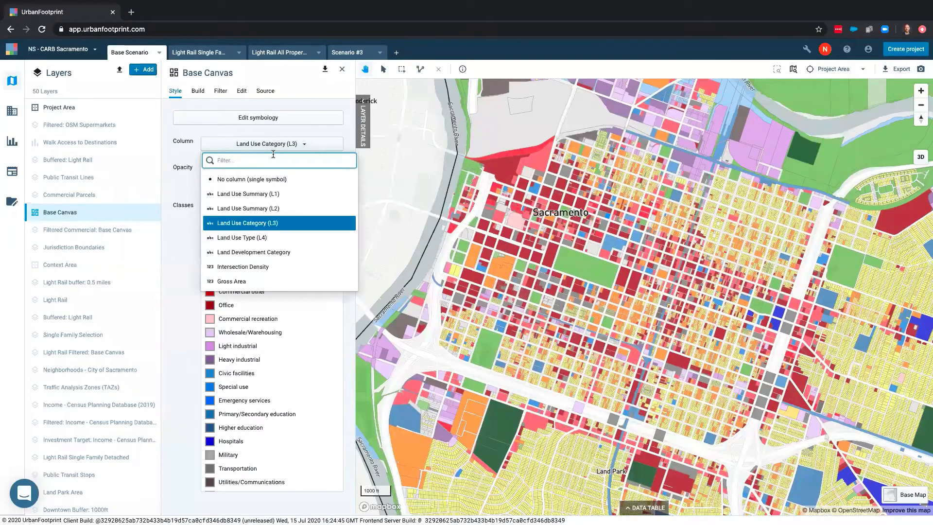
type("empl")
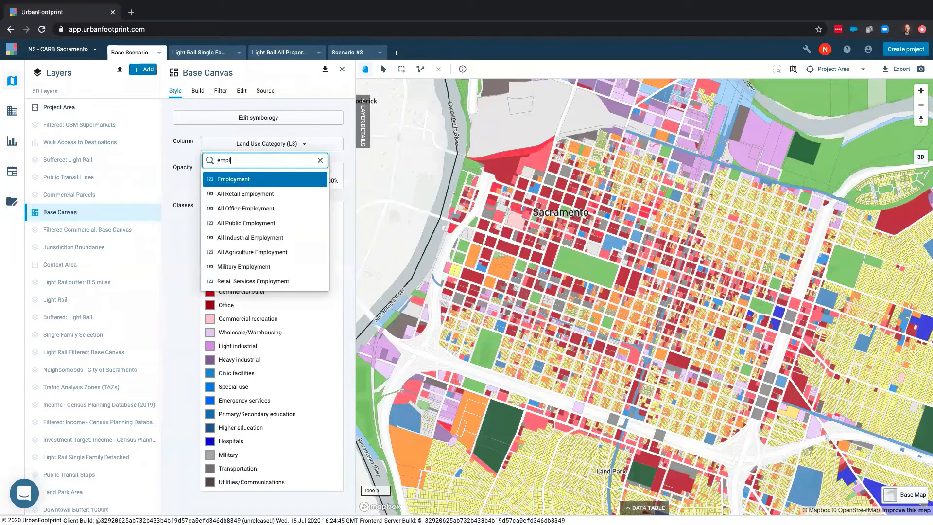
left_click(274, 181)
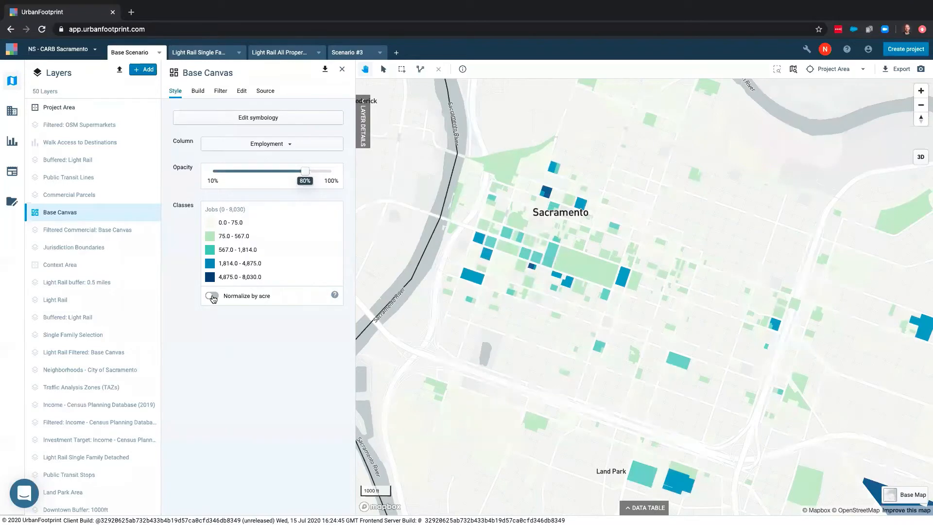
left_click(212, 297)
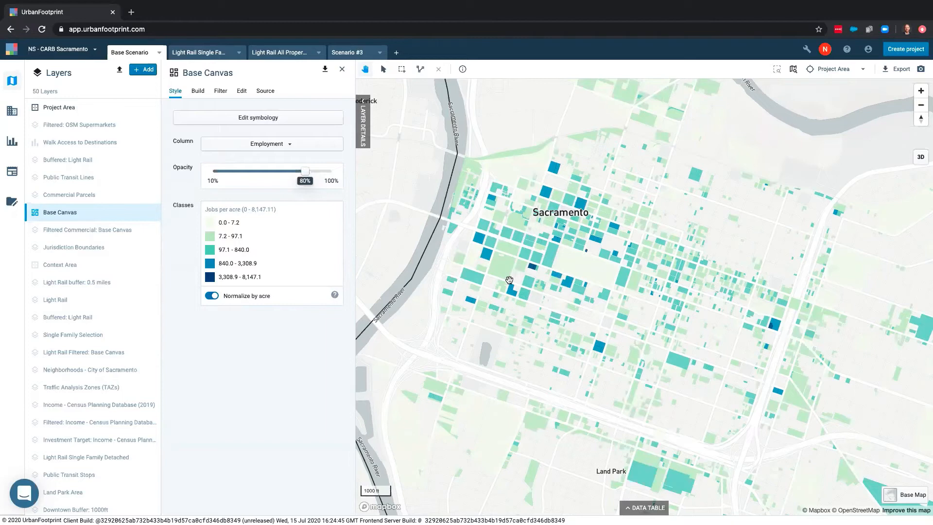
left_click(209, 296)
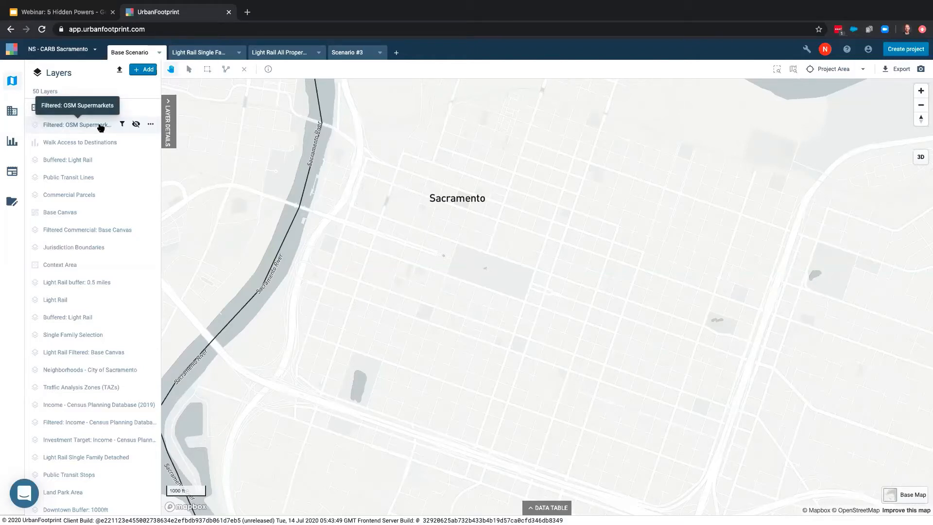
Show the Filtered: OSM Supermarkets layer and survey its points across the Sacramento area
left_click(136, 125)
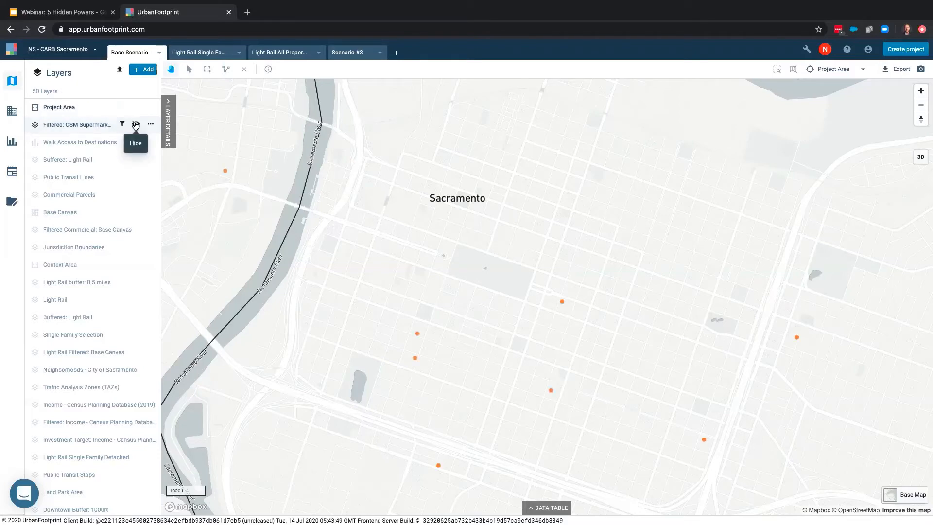
scroll(396, 270, "down", 5)
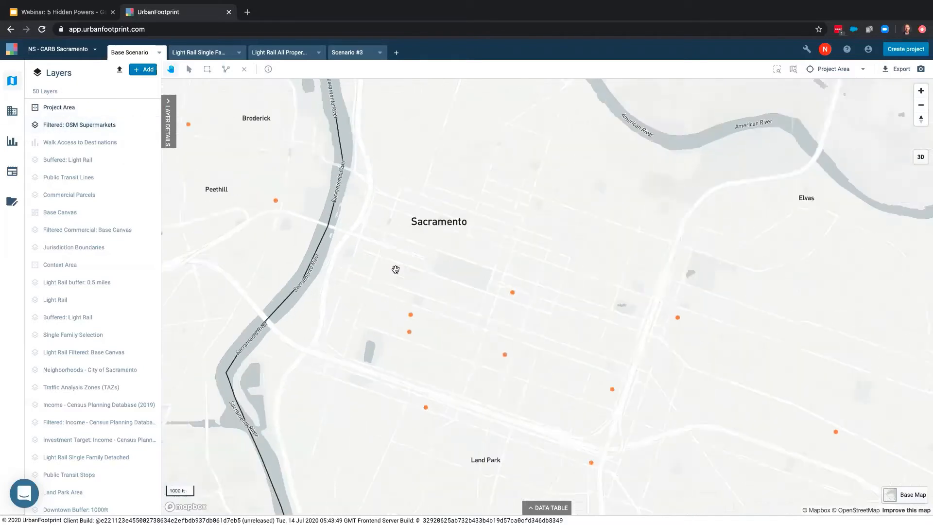
scroll(395, 269, "down", 3)
left_click_drag(415, 225, 419, 189)
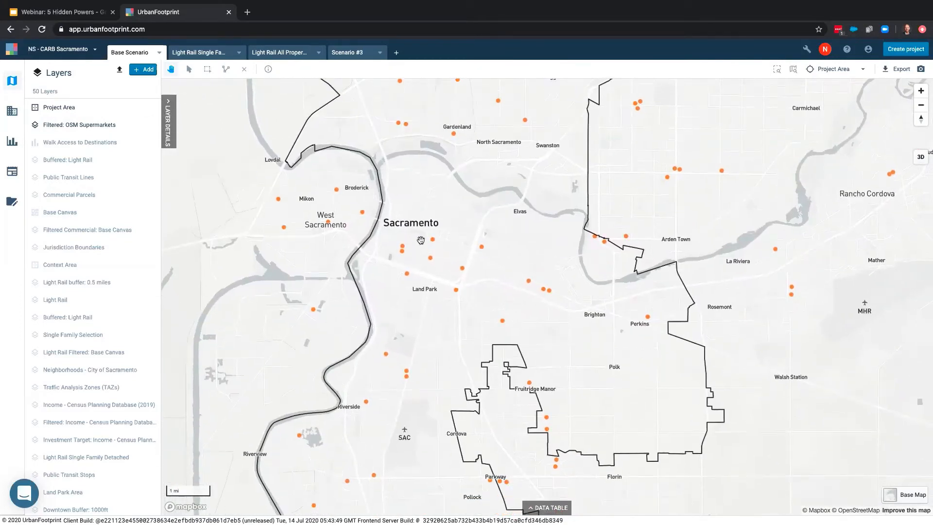
scroll(421, 240, "up", 3)
scroll(421, 240, "up", 5)
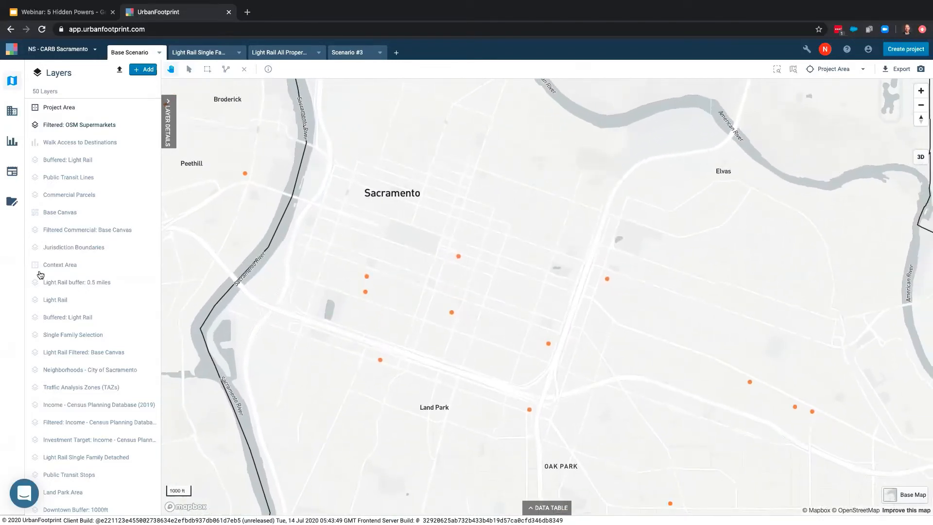
Open the Walk Accessibility module's parameters and examine its Custom Point of Interest Attributes for each scenario
left_click(12, 199)
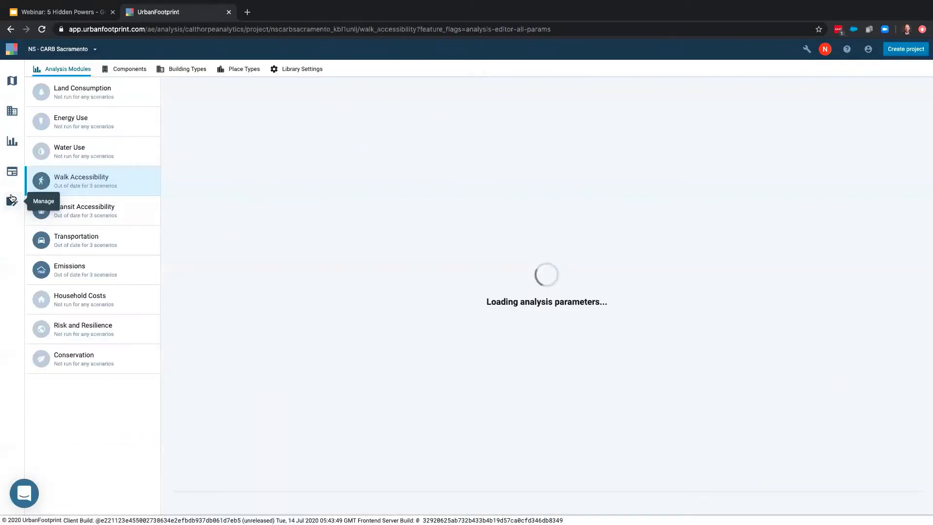
scroll(346, 324, "down", 8)
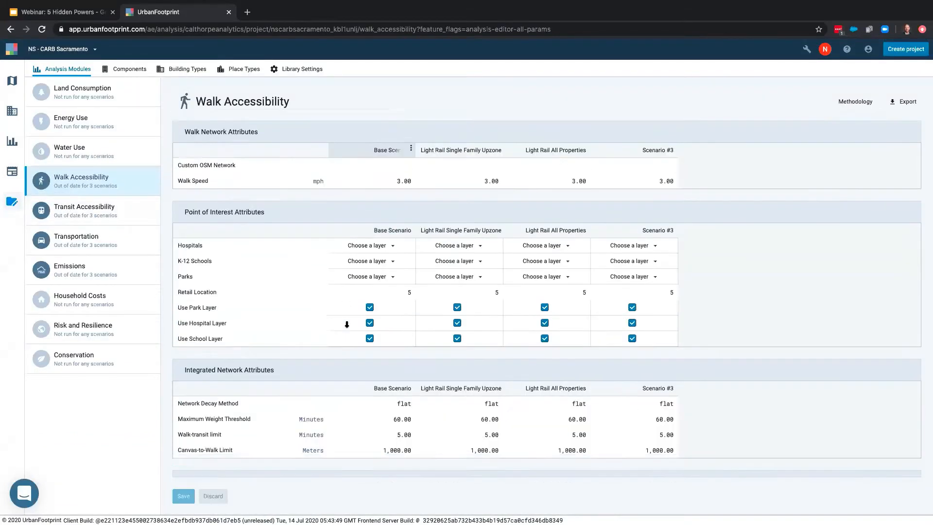
scroll(346, 323, "down", 1)
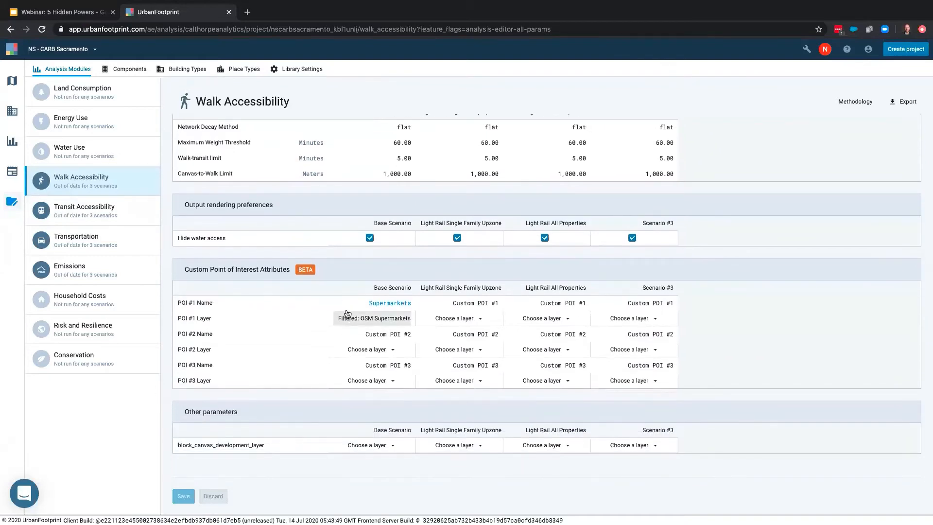
mouse_move(266, 273)
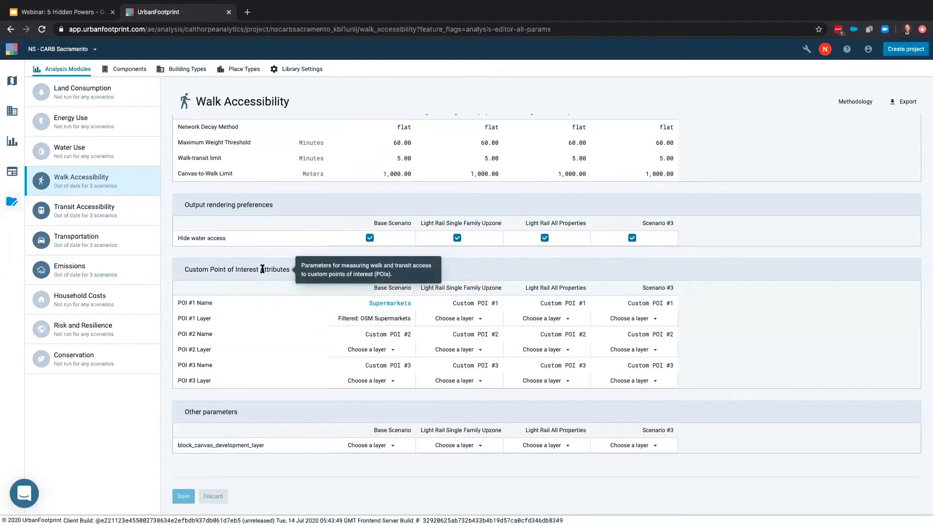
Assign Filtered: OSM Supermarkets as POI #1, named Supermarkets, for the Light Rail Single Family Upzone scenario, and discard the edits
mouse_move(203, 364)
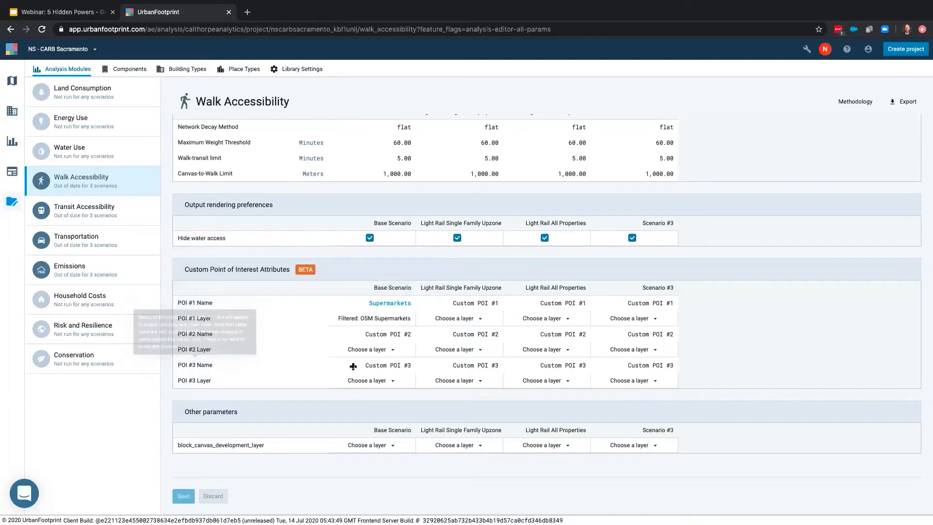
left_click(475, 318)
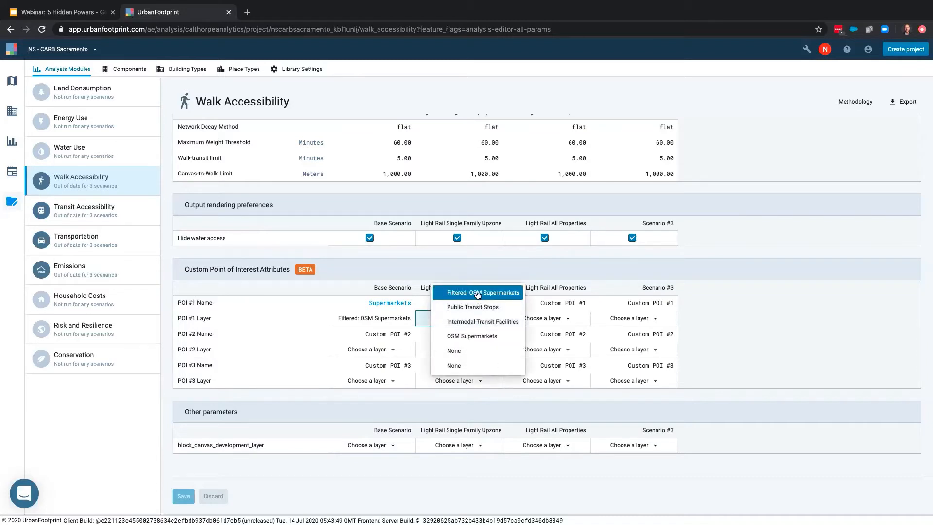
left_click(478, 293)
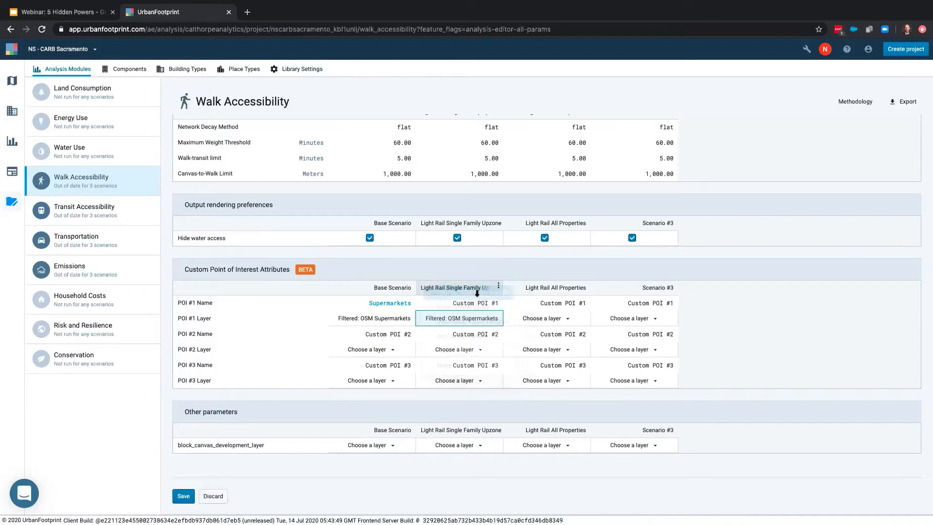
left_click(475, 303)
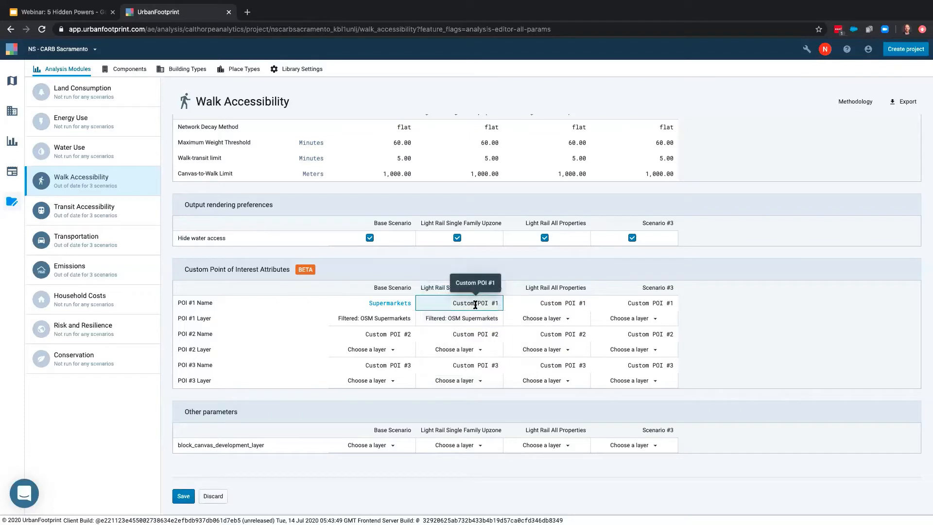
triple_click(475, 303)
type("S")
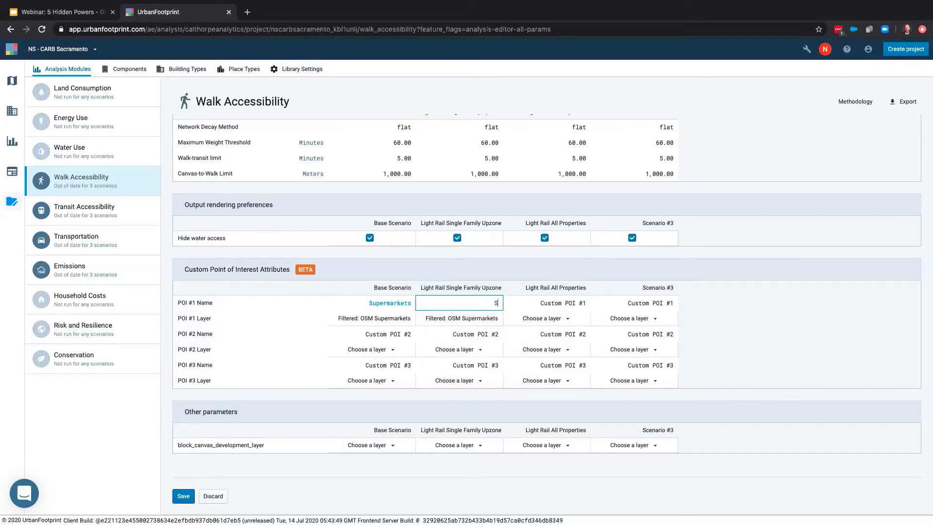
type("upermarkets")
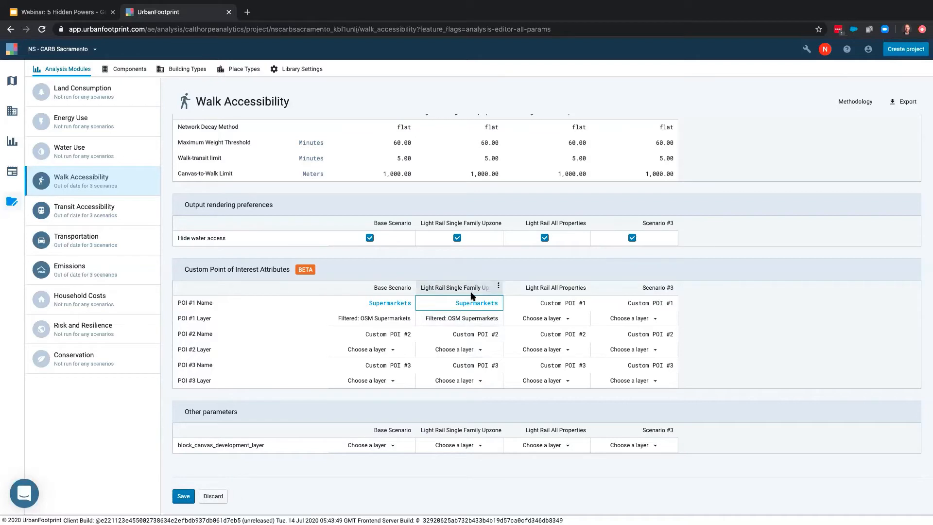
left_click(214, 495)
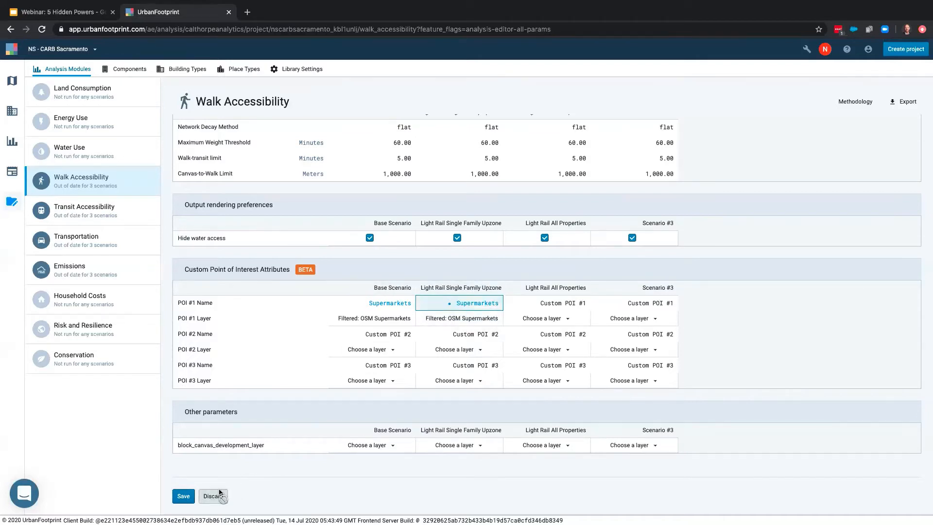
Return to the map, hide the Filtered: OSM Supermarkets layer and show the Walk Access to Destinations layer
left_click(14, 83)
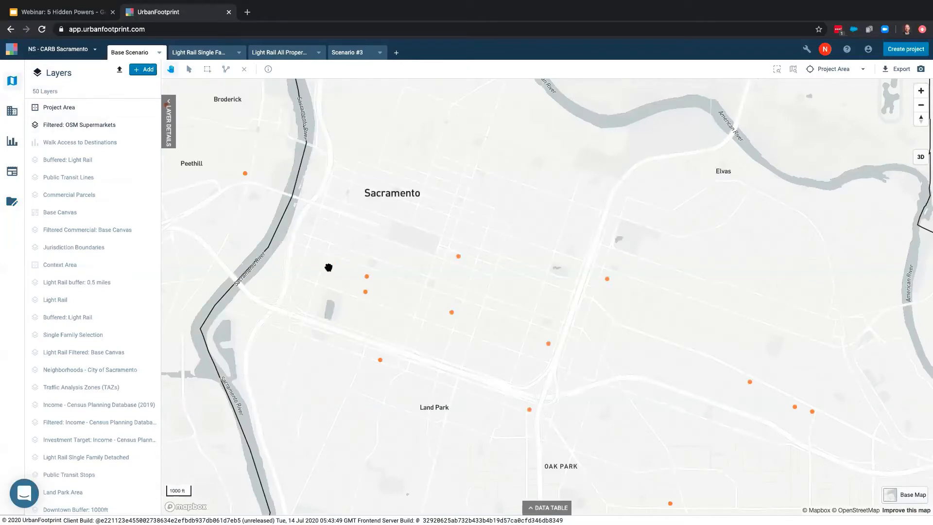
left_click(136, 125)
left_click(136, 142)
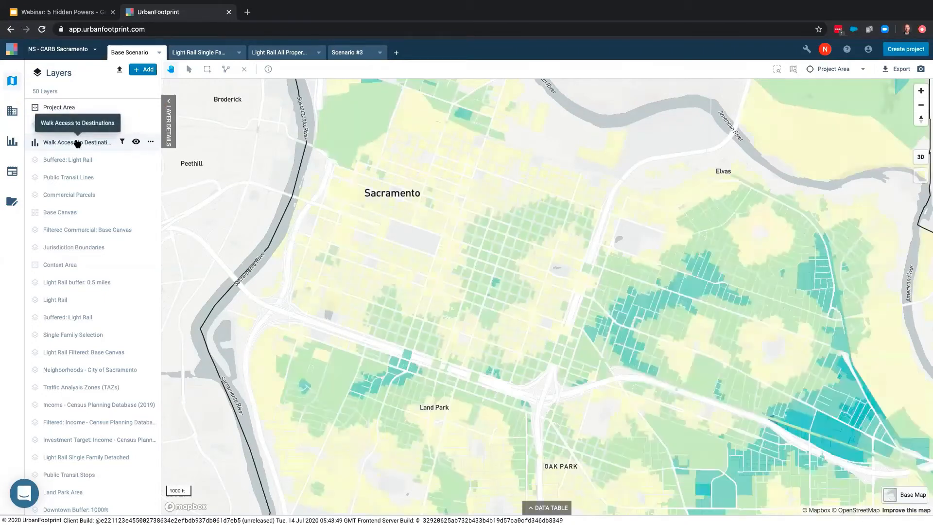
Style Walk Access to Destinations by the Supermarkets - Time to Nearest column and overlay the Filtered: OSM Supermarkets points
left_click(85, 142)
left_click(280, 144)
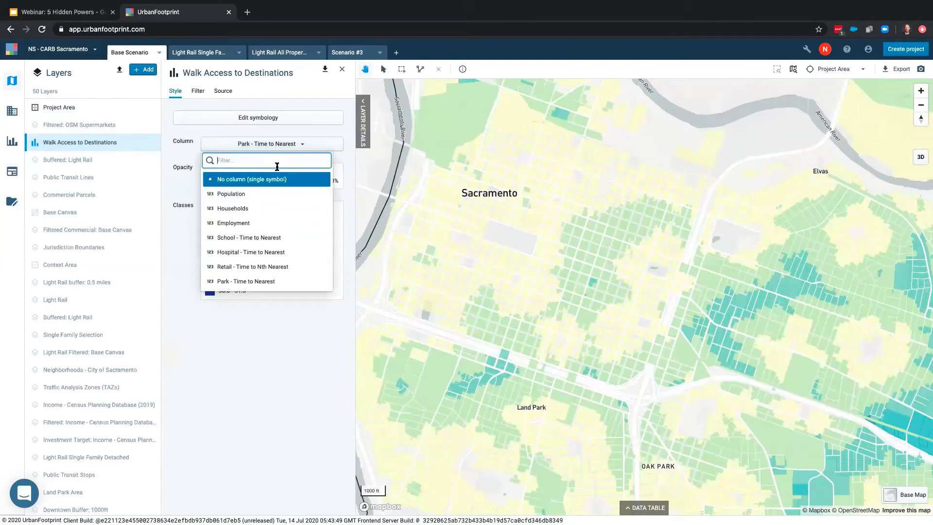
scroll(282, 267, "down", 3)
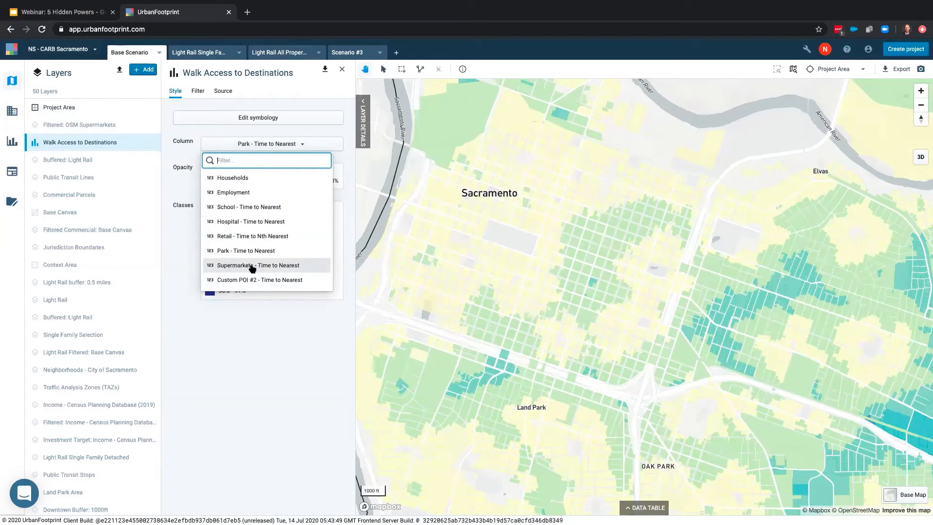
left_click(281, 267)
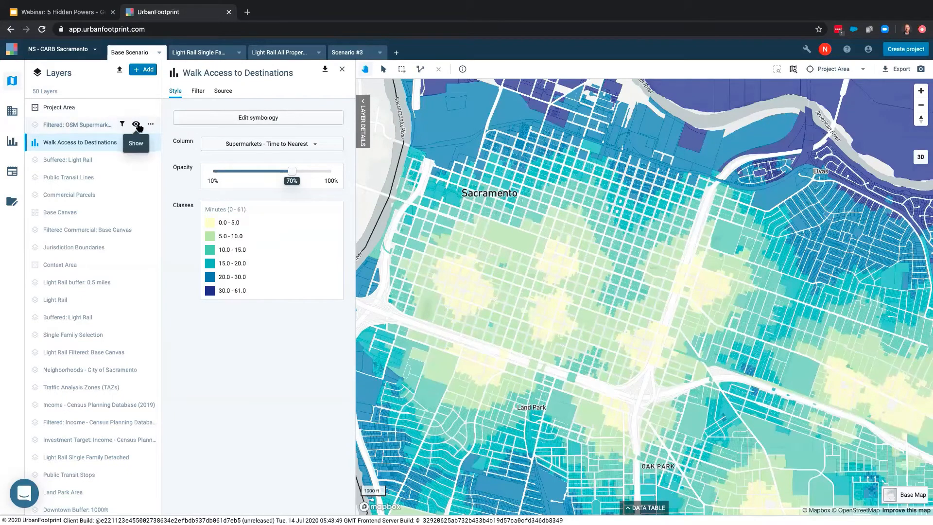
left_click(136, 124)
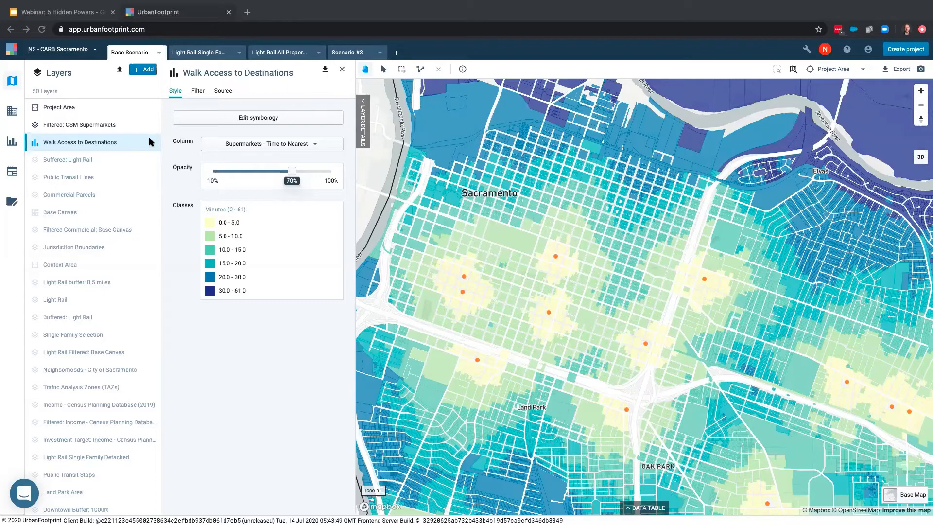
Switch to the Webinar: 5 Hidden Powers presentation in Google Slides and bring up the Open Questions & Feedback slide
left_click(87, 15)
scroll(93, 438, "down", 2)
left_click(86, 456)
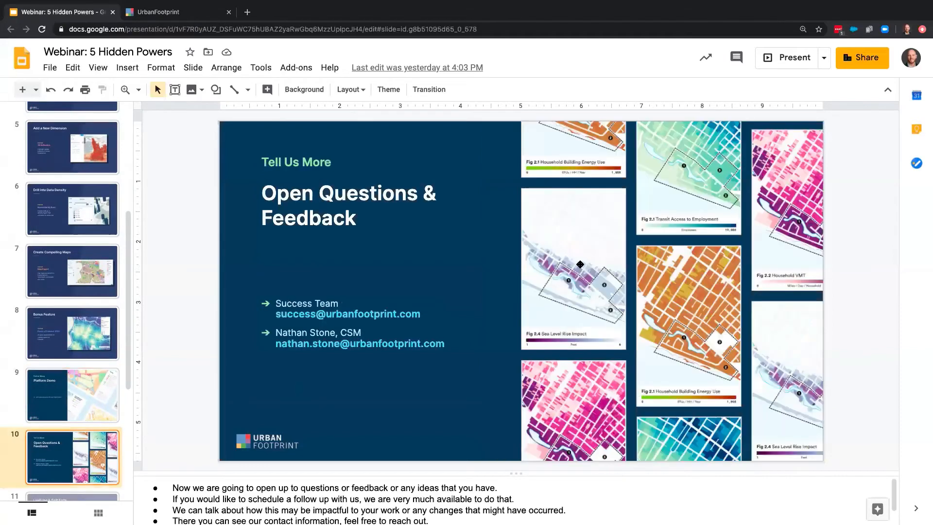